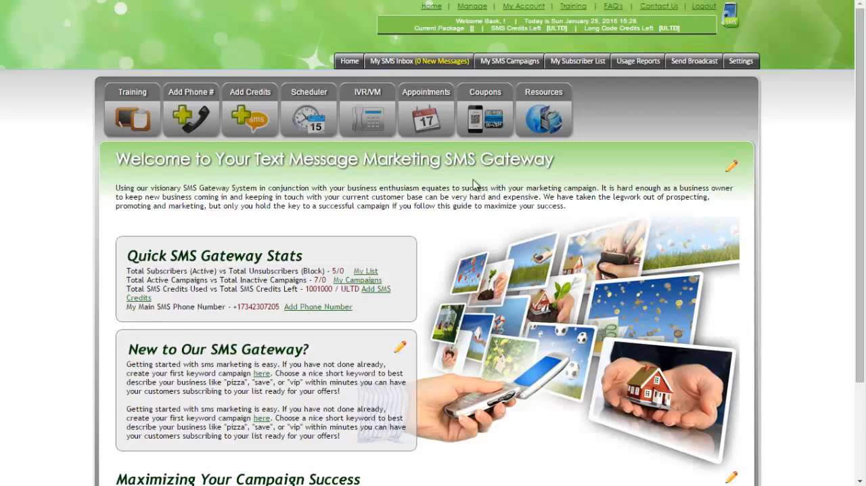
# Step: Start a new campaign in the SMS loyalty campaigns section and title it "New Loyalty"
pyautogui.click(510, 61)
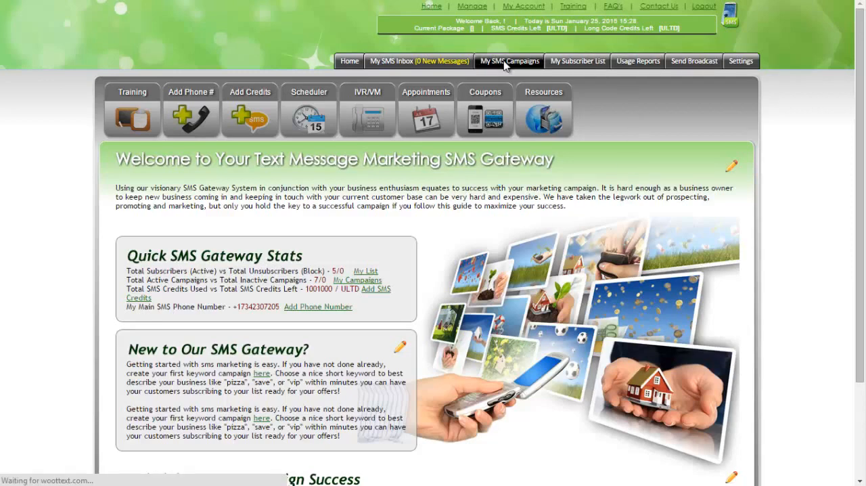
pyautogui.click(384, 99)
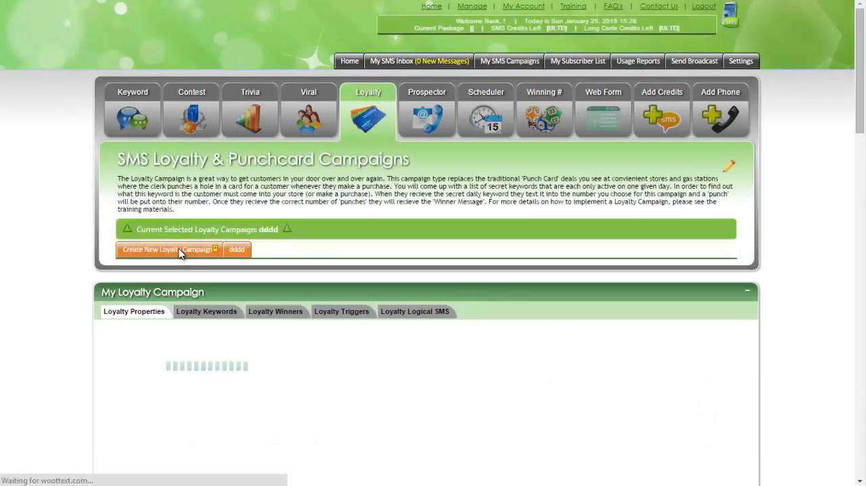
pyautogui.click(186, 251)
pyautogui.click(372, 228)
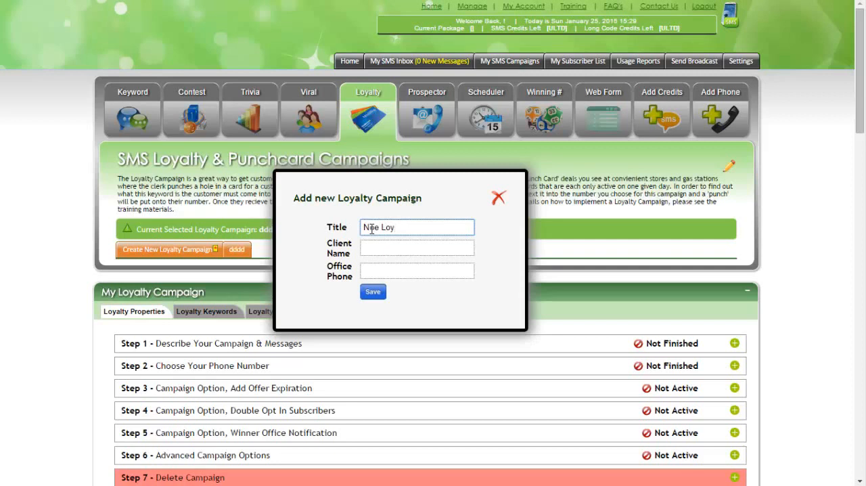
pyautogui.press('BackSpace')
pyautogui.press('BackSpace')
pyautogui.write('ew Loyalty')
pyautogui.press('Tab')
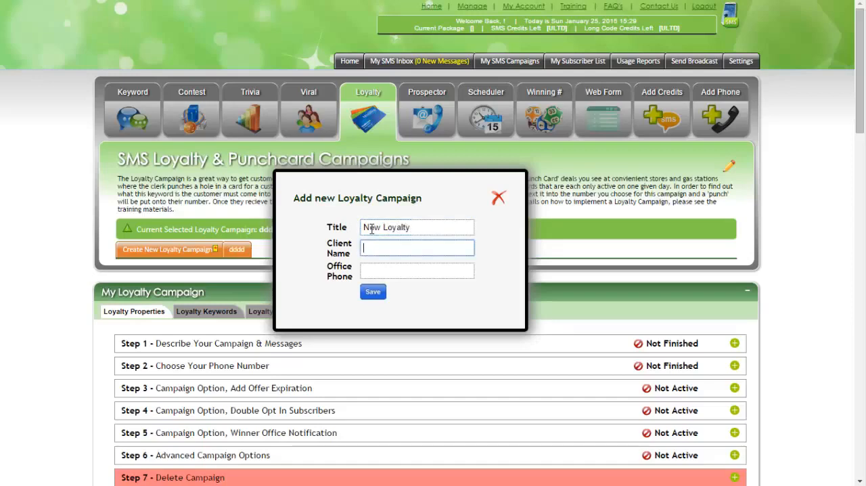
# Step: Enter the client's name and office phone number for the new loyalty campaign and save it
pyautogui.write('Joe Smith')
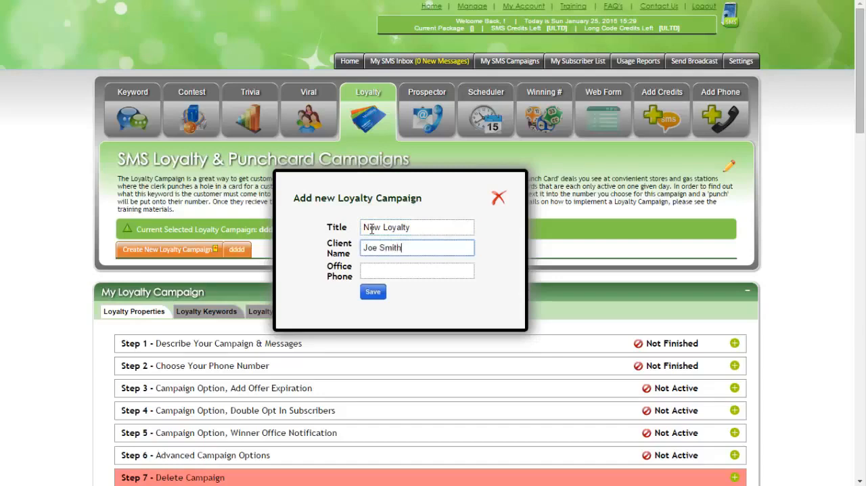
pyautogui.press('Tab')
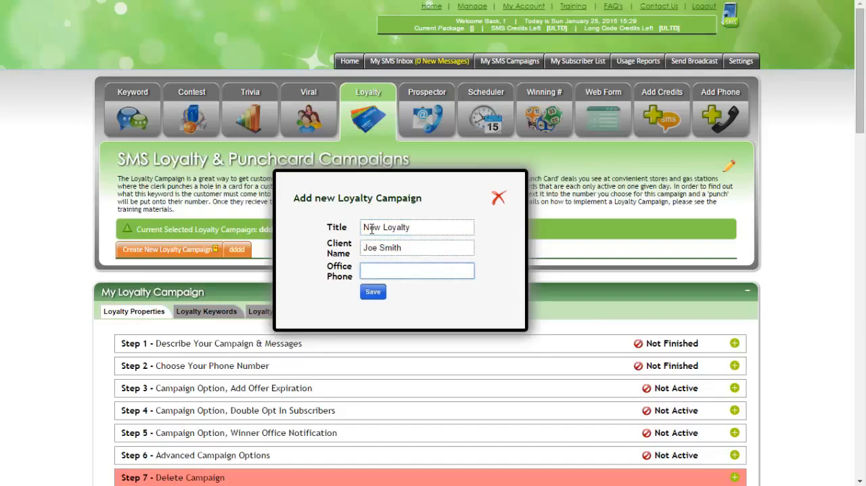
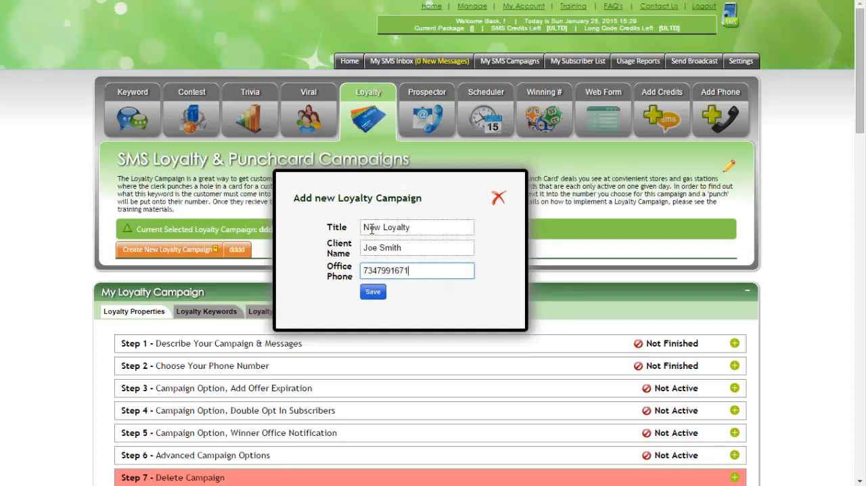
pyautogui.click(363, 270)
pyautogui.write('1')
pyautogui.click(374, 293)
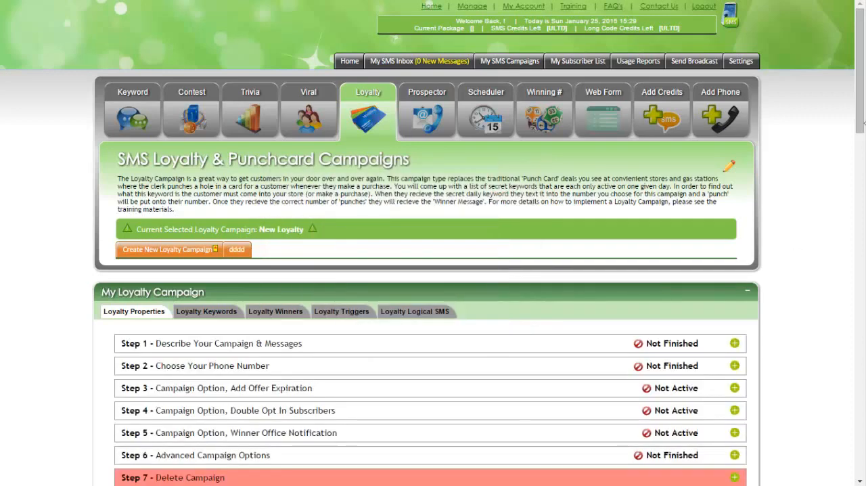
# Step: Look over the new campaign's setup steps, autoresponder area and subscriber list
pyautogui.moveTo(863, 112); pyautogui.dragTo(863, 146)
pyautogui.scroll(1, 862, 145)
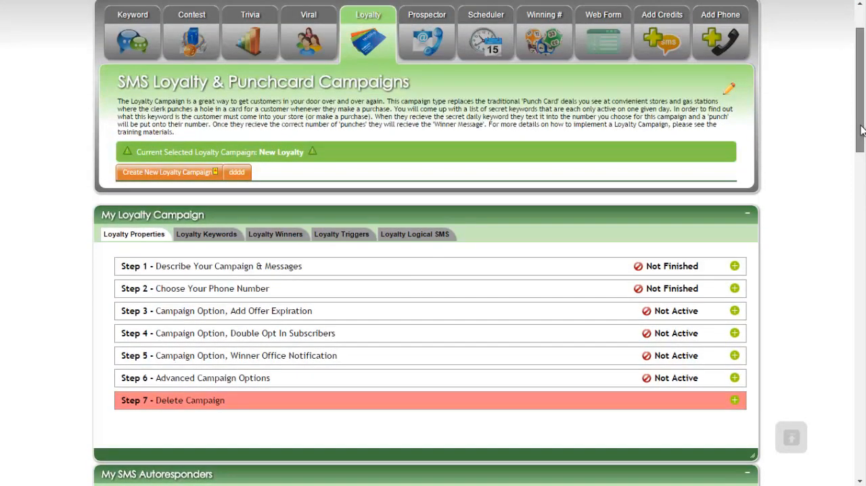
pyautogui.middleClick(522, 155)
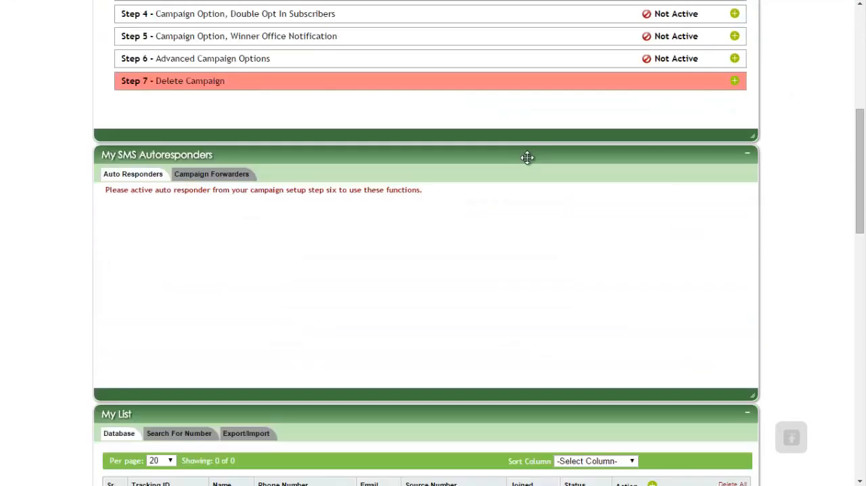
pyautogui.scroll(12, 526, 168)
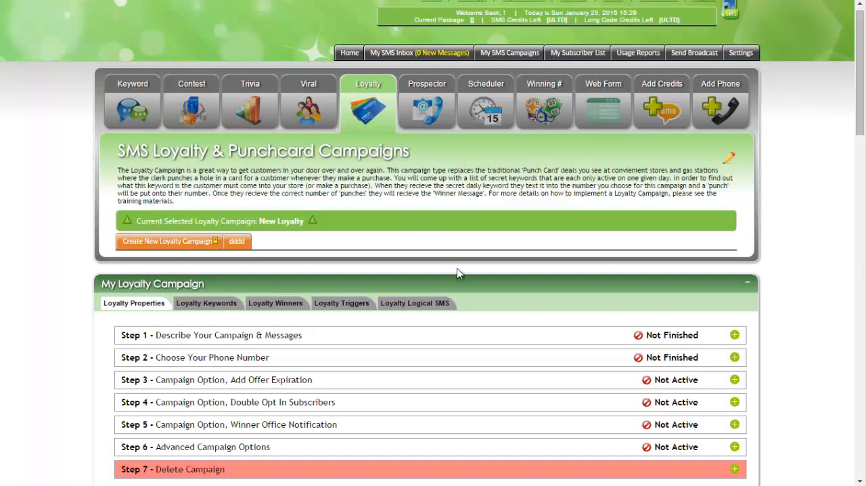
pyautogui.scroll(-2, 628, 285)
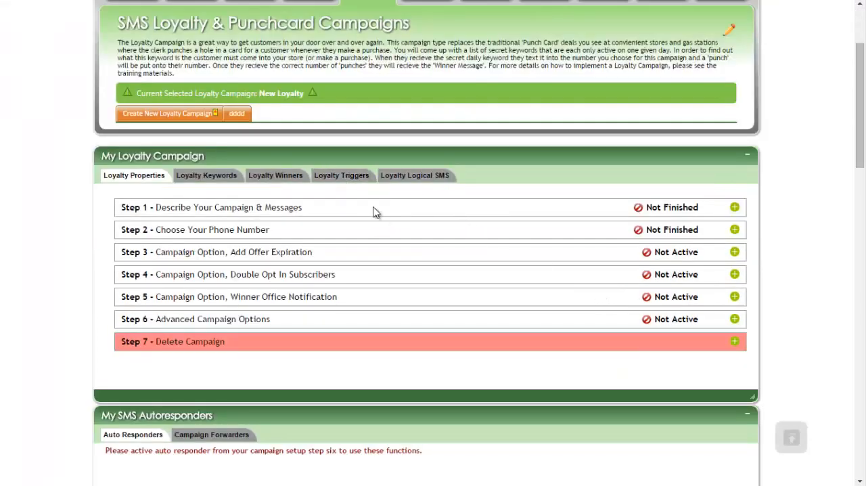
pyautogui.scroll(-3, 394, 278)
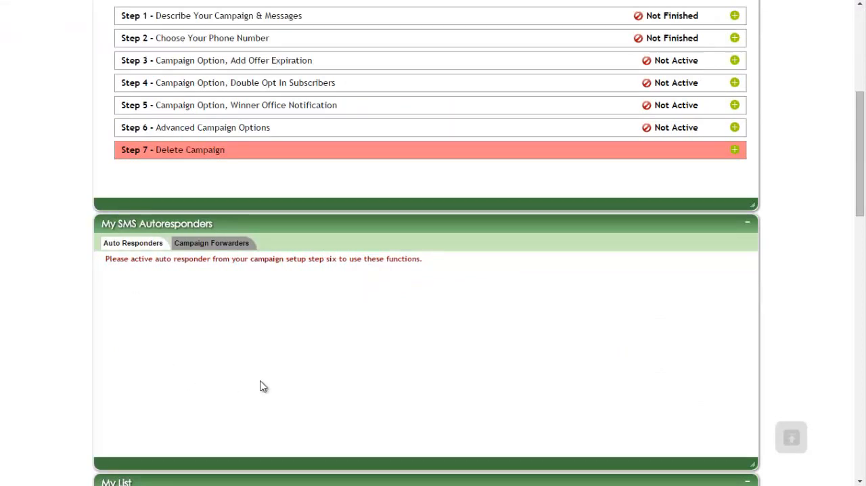
pyautogui.scroll(3, 344, 286)
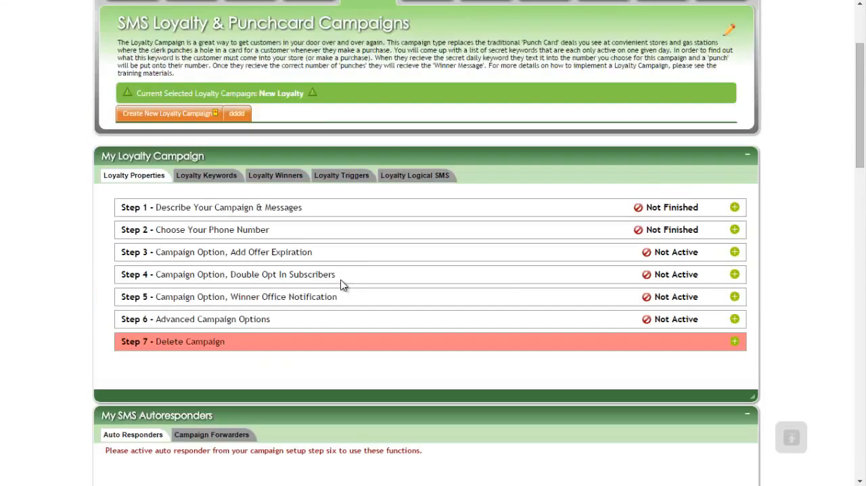
pyautogui.scroll(1, 290, 316)
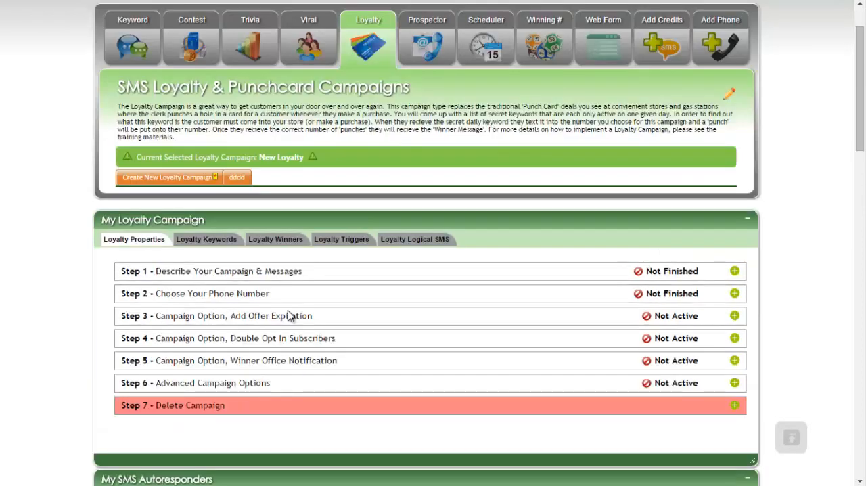
# Step: Open Step 1, Describe Your Campaign & Messages, for editing and set the Sc Country to USA
pyautogui.click(736, 271)
pyautogui.moveTo(858, 116); pyautogui.dragTo(861, 138)
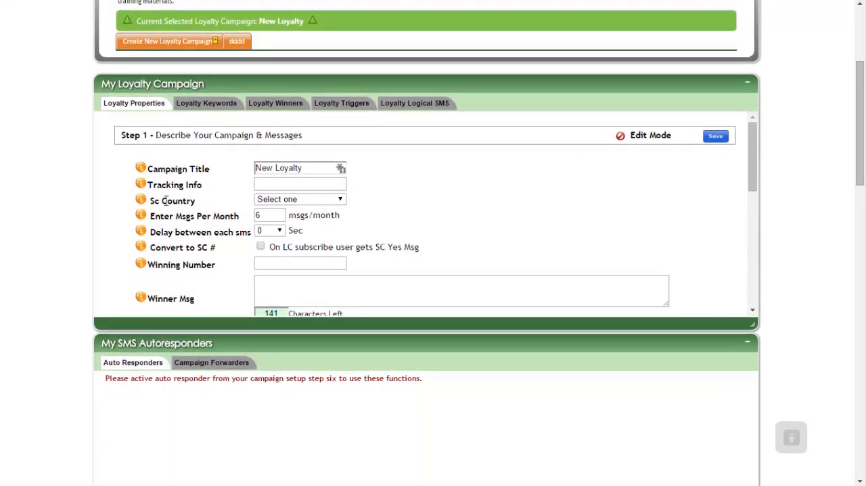
pyautogui.moveTo(127, 166); pyautogui.dragTo(321, 235)
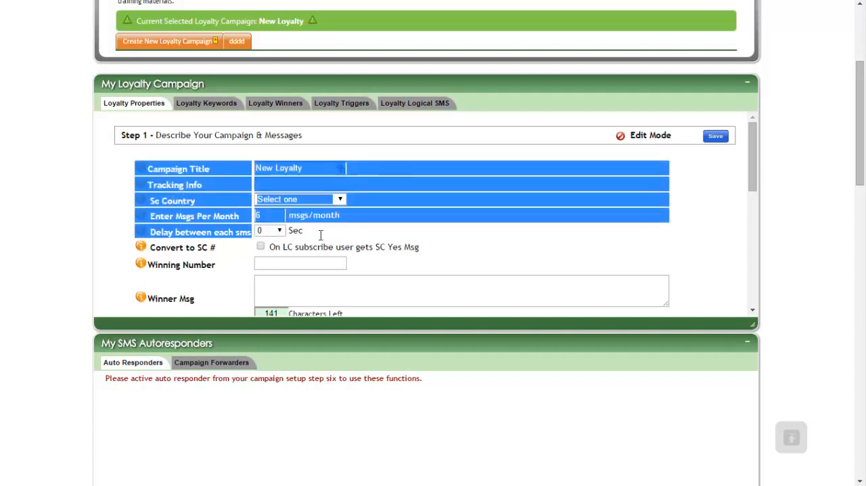
pyautogui.click(339, 240)
pyautogui.click(305, 200)
pyautogui.click(286, 215)
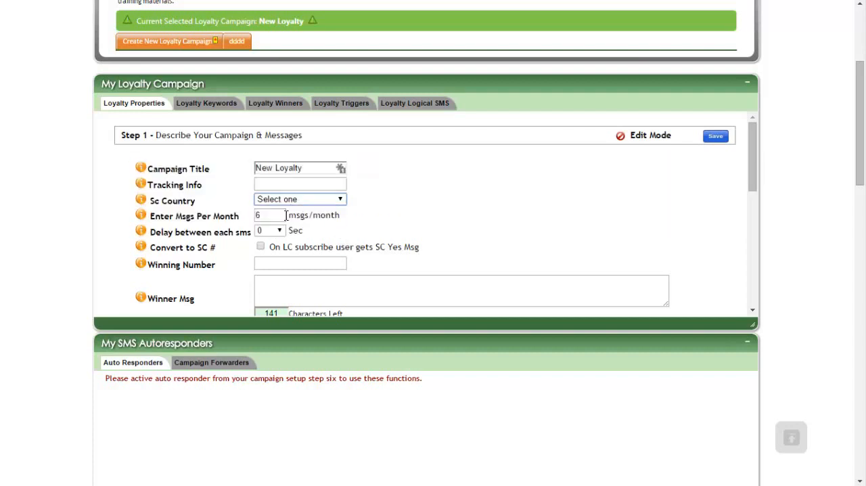
pyautogui.click(298, 199)
pyautogui.click(287, 218)
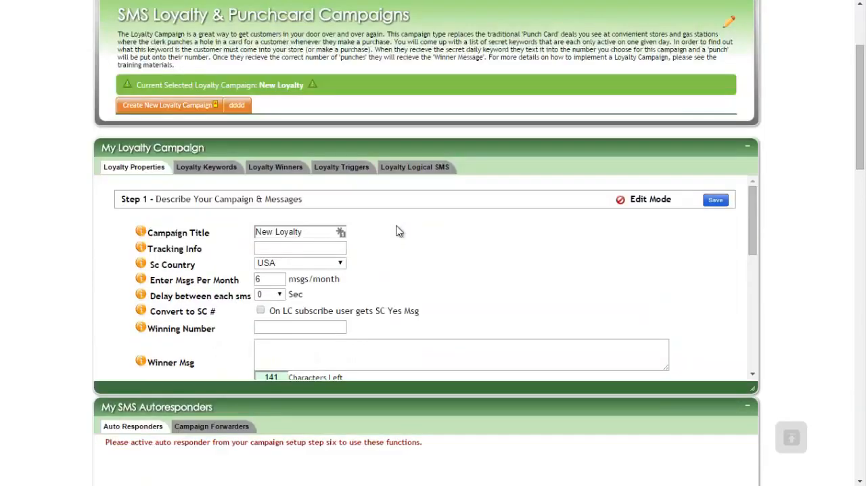
# Step: Set the campaign's winning number to 3
pyautogui.scroll(-1, 402, 246)
pyautogui.click(295, 263)
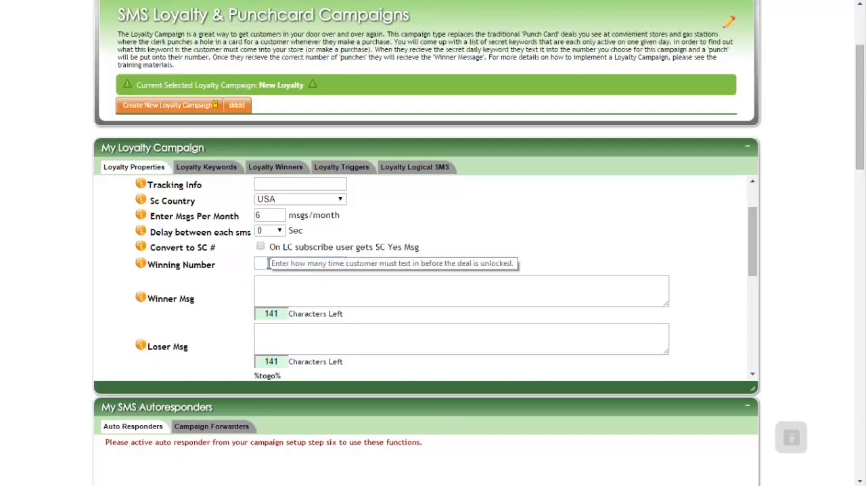
pyautogui.click(268, 264)
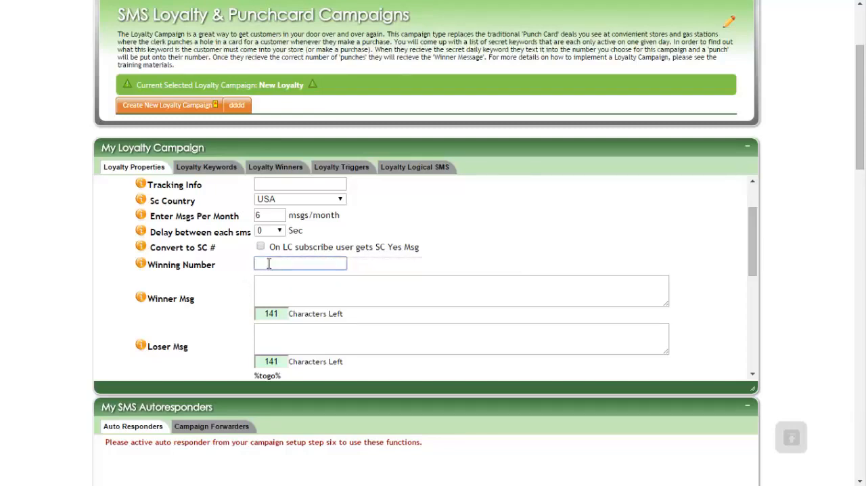
pyautogui.write('3')
# Step: Enter "Congrats you win a free latte" as the winner message
pyautogui.click(276, 280)
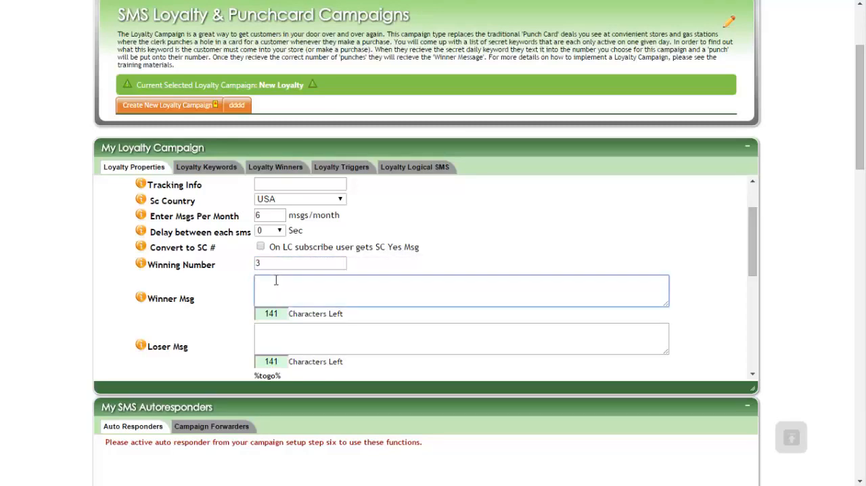
pyautogui.write('Congrats you win')
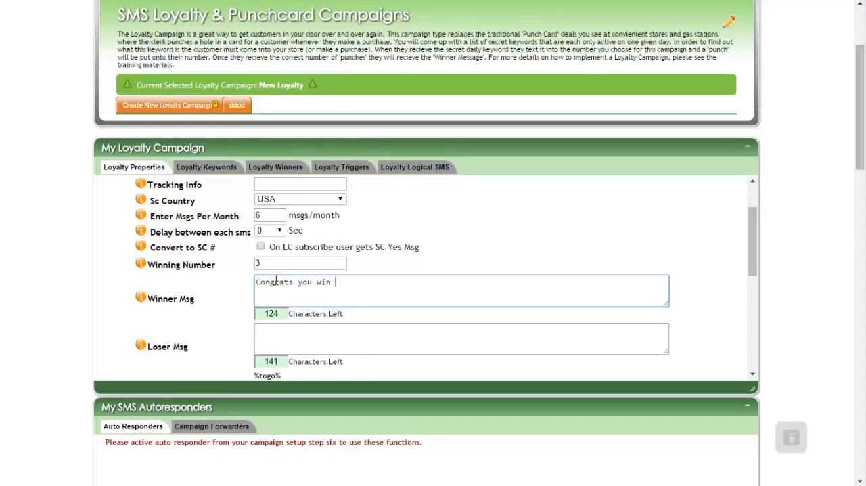
pyautogui.write(' a free latte')
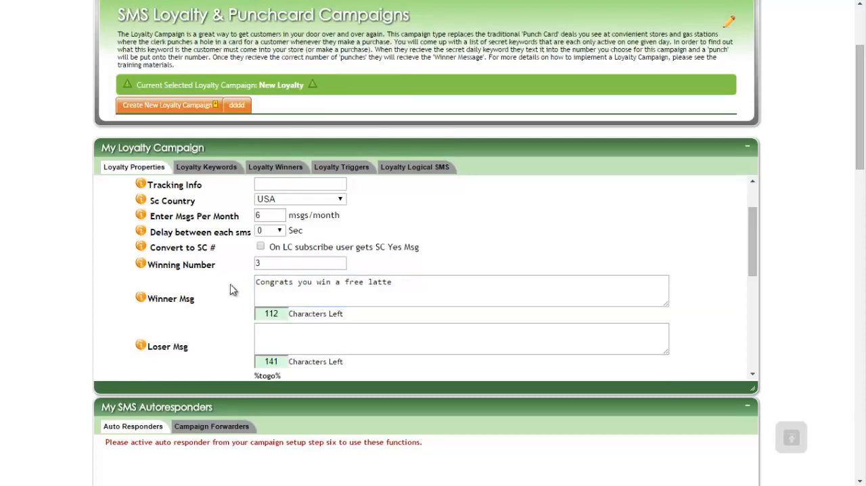
# Step: Begin the loser message with the words "Sorry you need"
pyautogui.scroll(-1, 232, 288)
pyautogui.click(293, 275)
pyautogui.write('Sj')
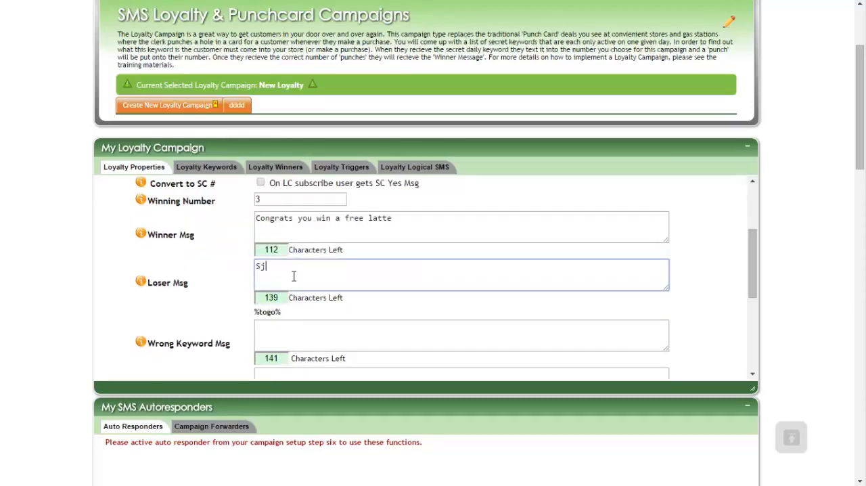
pyautogui.write('orry you need')
# Step: Copy the %togo% placeholder into the loser message and complete it with "more visits to get a free latte"
pyautogui.moveTo(281, 310); pyautogui.dragTo(255, 311)
pyautogui.hotkey('ctrl', 'c')
pyautogui.rightClick(268, 313)
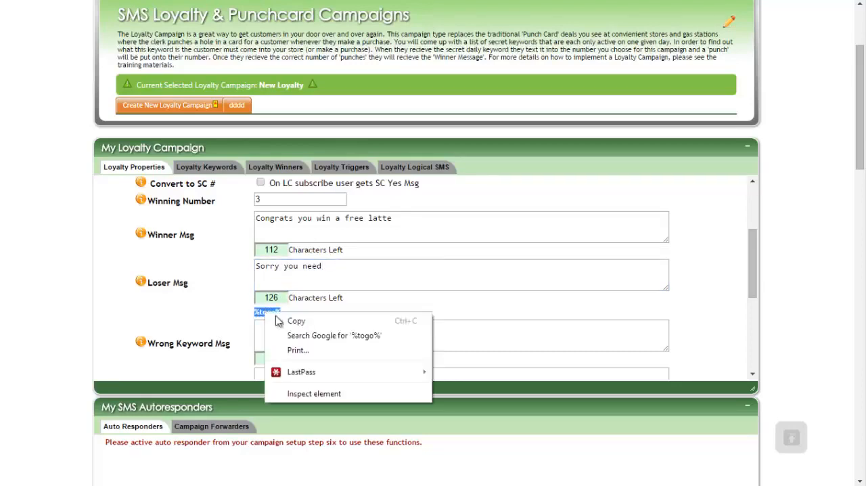
pyautogui.click(295, 321)
pyautogui.click(377, 262)
pyautogui.hotkey('ctrl', 'v')
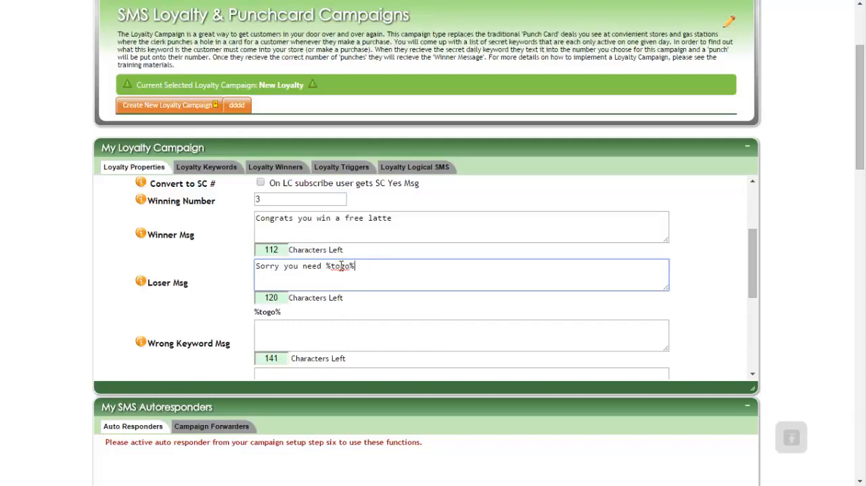
pyautogui.write('more visits to g')
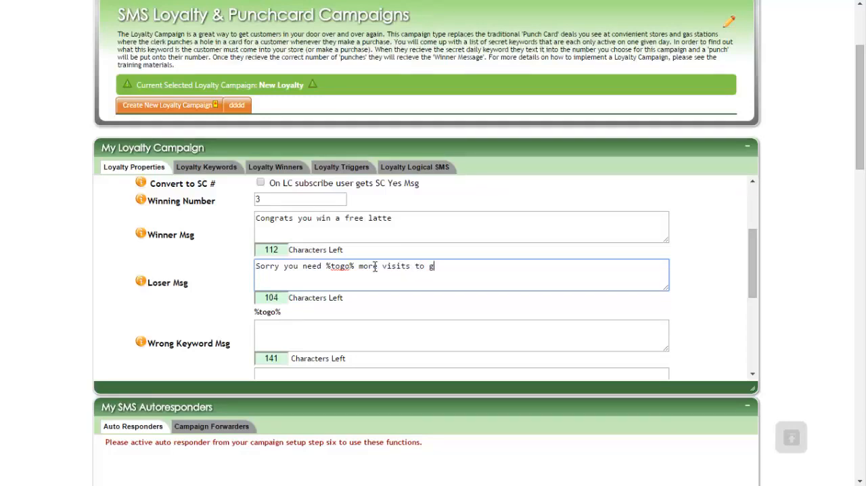
pyautogui.write('et a free latte')
pyautogui.click(238, 304)
# Step: Enter "Sorry that keyword is not valid todat" as the wrong keyword message
pyautogui.scroll(-1, 261, 301)
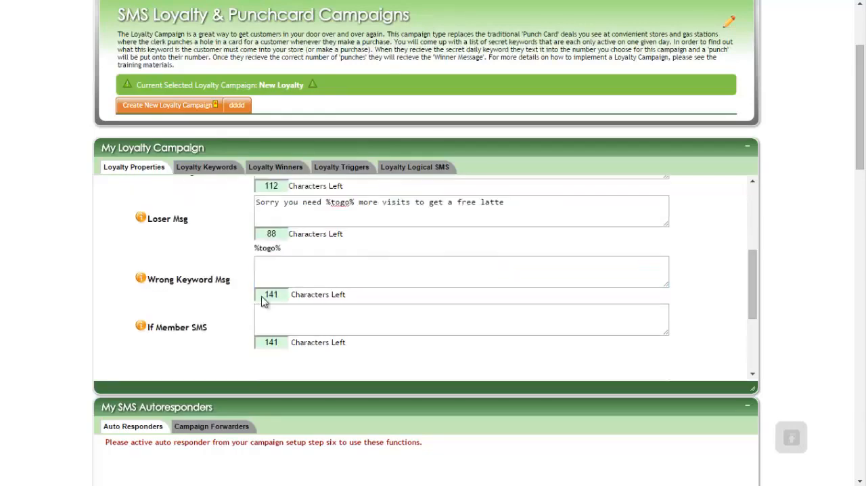
pyautogui.click(302, 268)
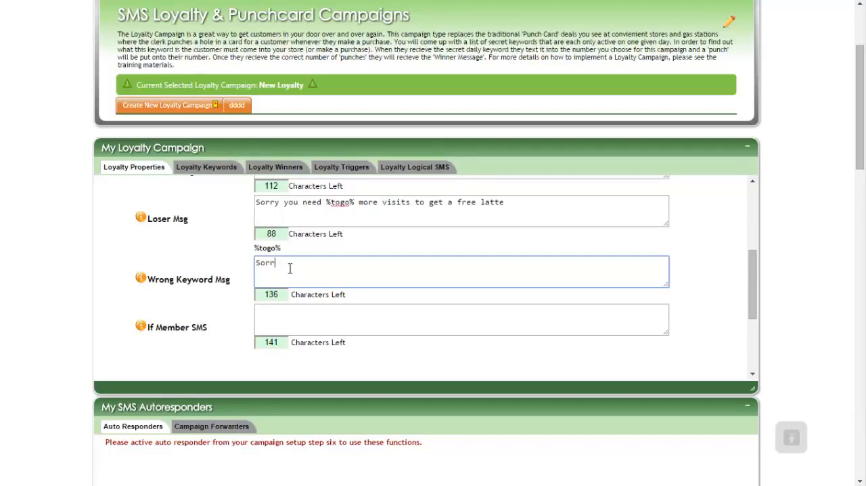
pyautogui.write('Sorry that keyword is not valud todat')
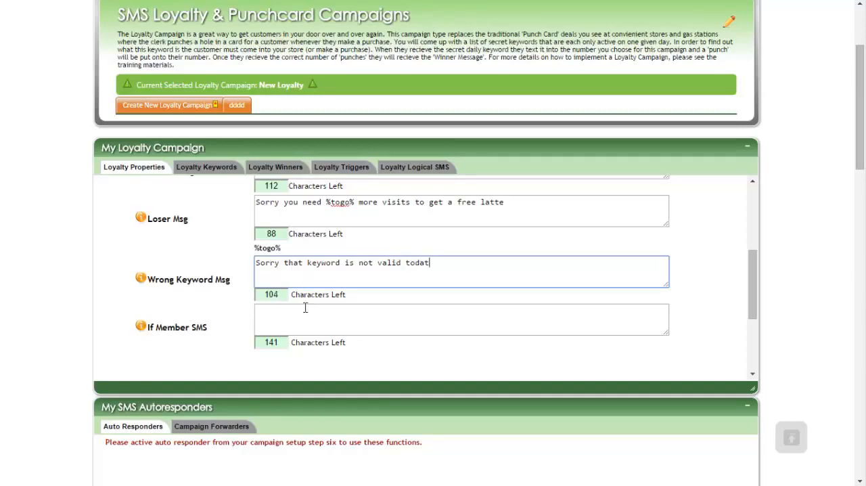
# Step: Enter "Sorry you already too part in this campaign" as the If Member SMS message
pyautogui.click(305, 308)
pyautogui.scroll(5, 303, 305)
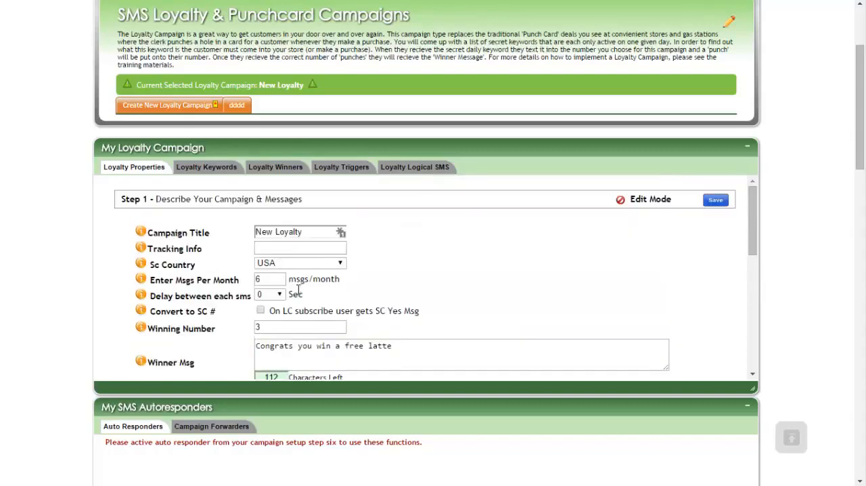
pyautogui.scroll(-5, 298, 289)
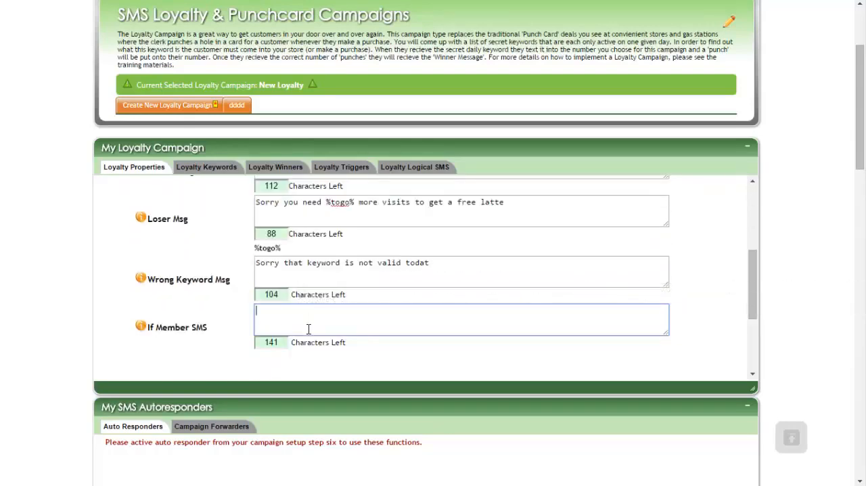
pyautogui.write('Sorry you already too pa')
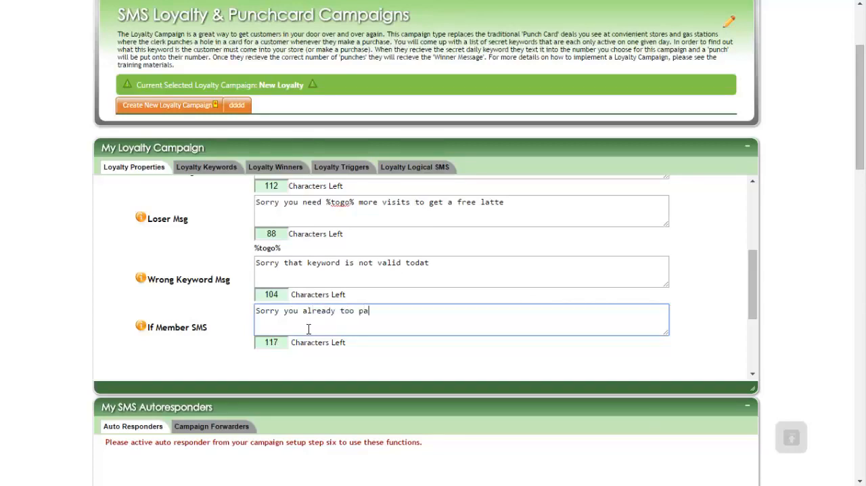
pyautogui.write('rt in this campaign')
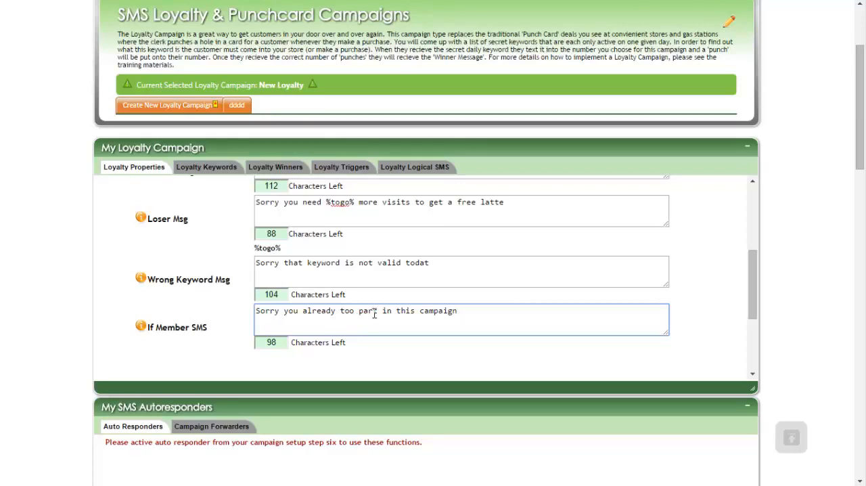
# Step: Review the campaign's settings and reply messages and save the campaign description step
pyautogui.scroll(3, 358, 295)
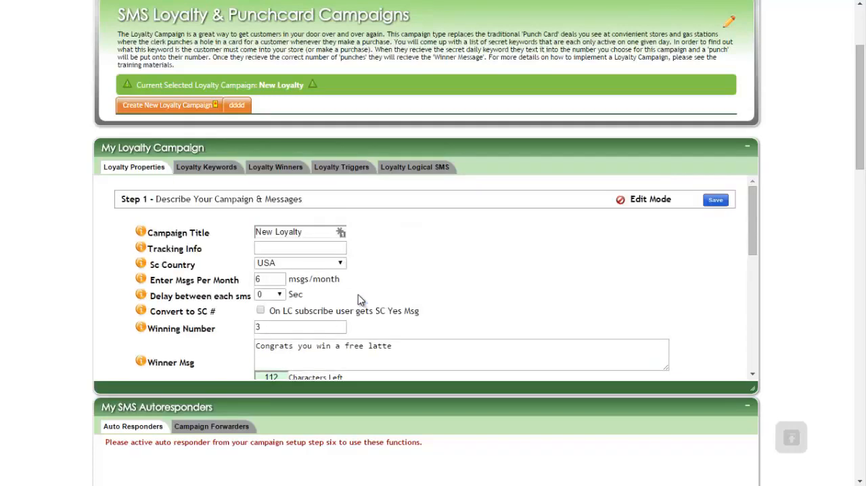
pyautogui.scroll(-5, 358, 294)
pyautogui.scroll(5, 358, 298)
pyautogui.scroll(-3, 497, 256)
pyautogui.scroll(-2, 446, 300)
pyautogui.scroll(4, 439, 275)
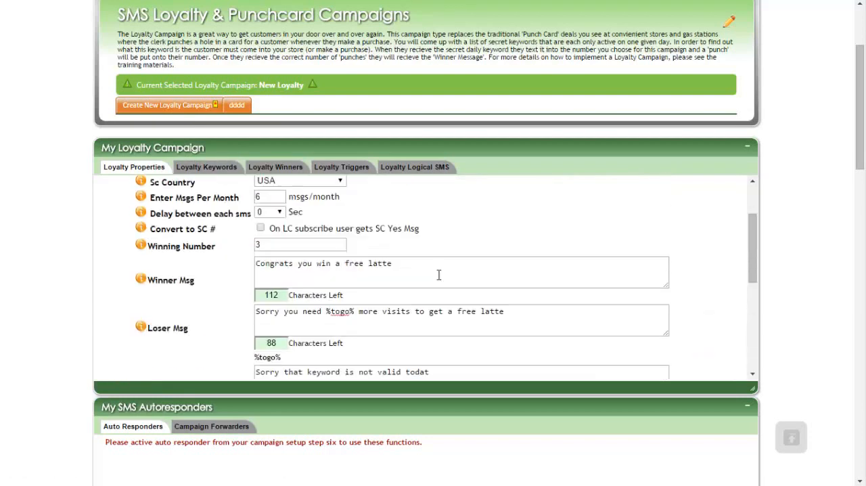
pyautogui.scroll(2, 438, 275)
pyautogui.scroll(-5, 402, 281)
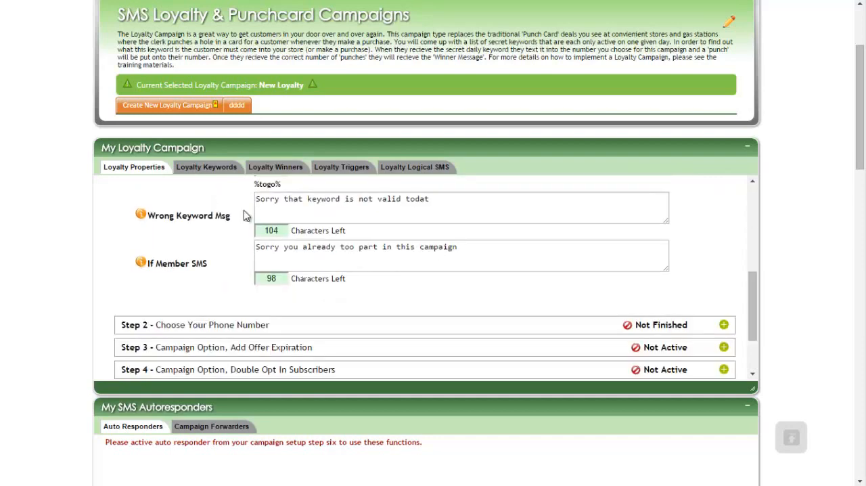
pyautogui.scroll(5, 595, 261)
pyautogui.click(715, 200)
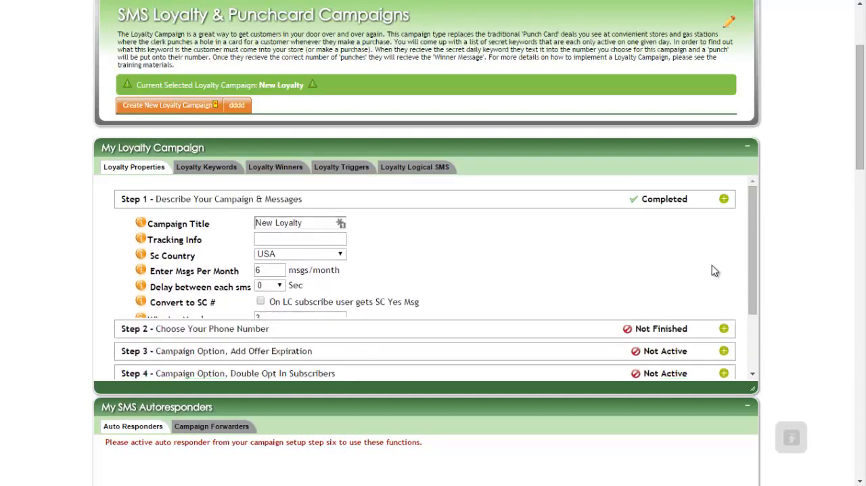
# Step: Assign an existing phone number from the account to the campaign and save the choice
pyautogui.click(732, 224)
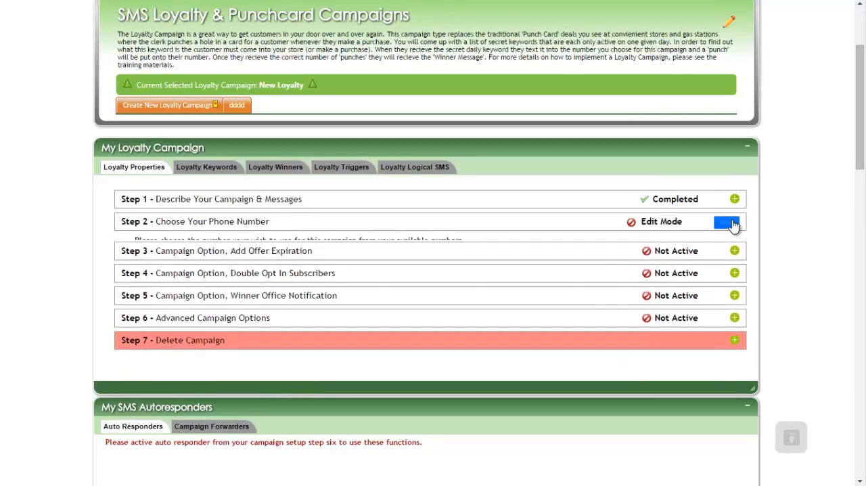
pyautogui.click(357, 277)
pyautogui.click(365, 300)
pyautogui.click(418, 276)
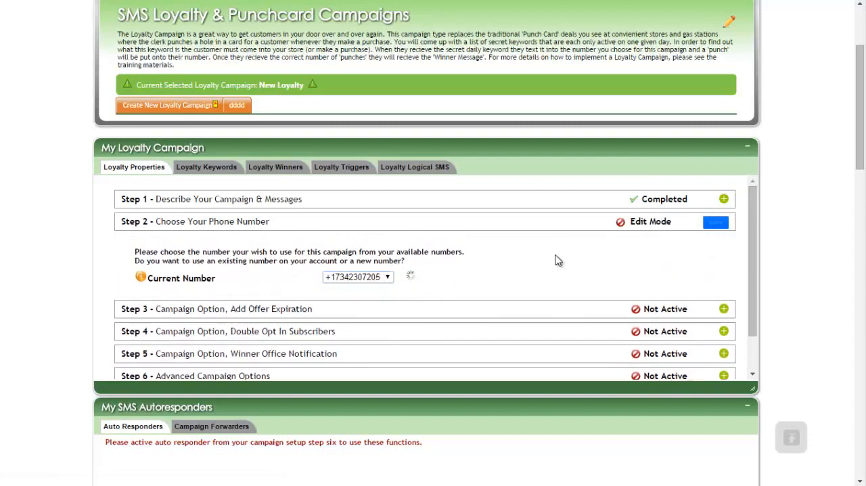
pyautogui.click(716, 223)
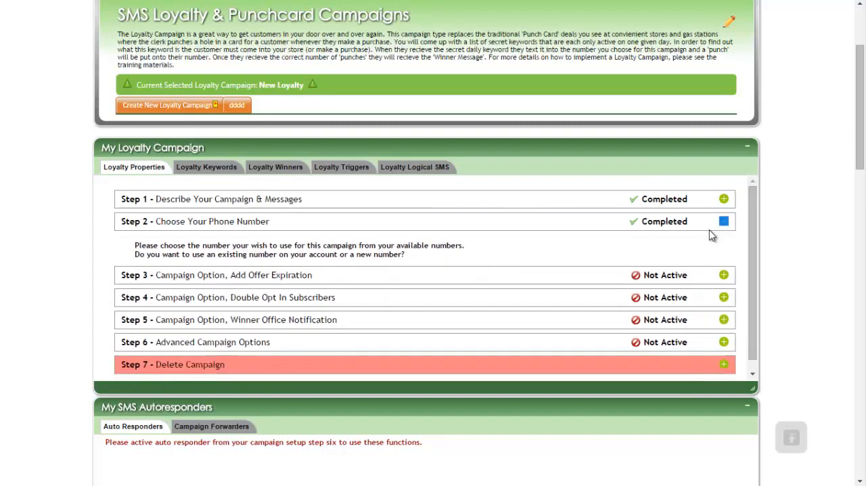
# Step: Turn on offer expiration for the campaign, set it to 4 days and save it
pyautogui.moveTo(179, 245); pyautogui.dragTo(121, 244)
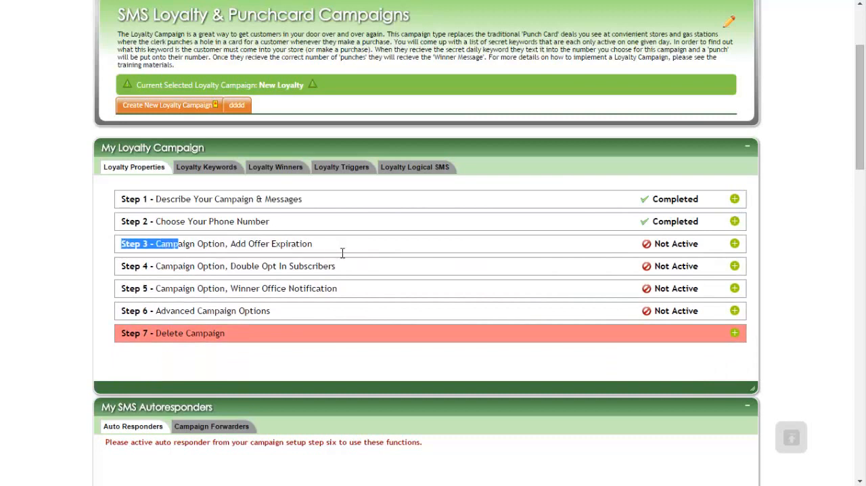
pyautogui.click(734, 244)
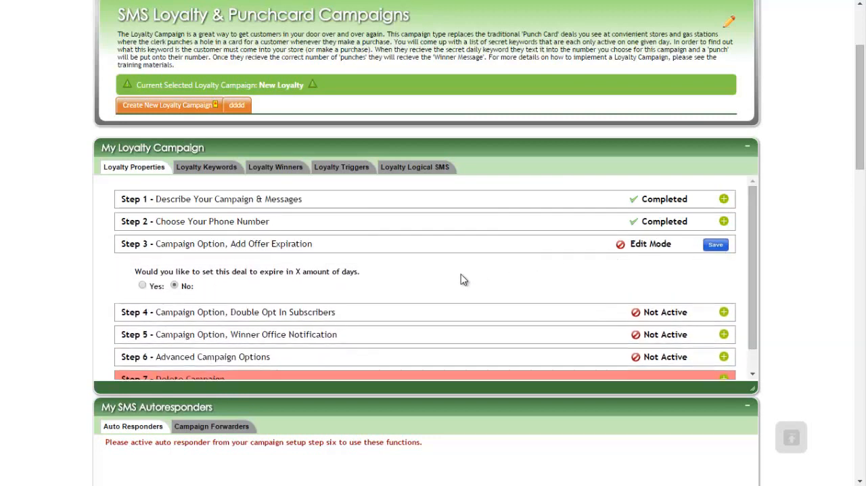
pyautogui.click(143, 286)
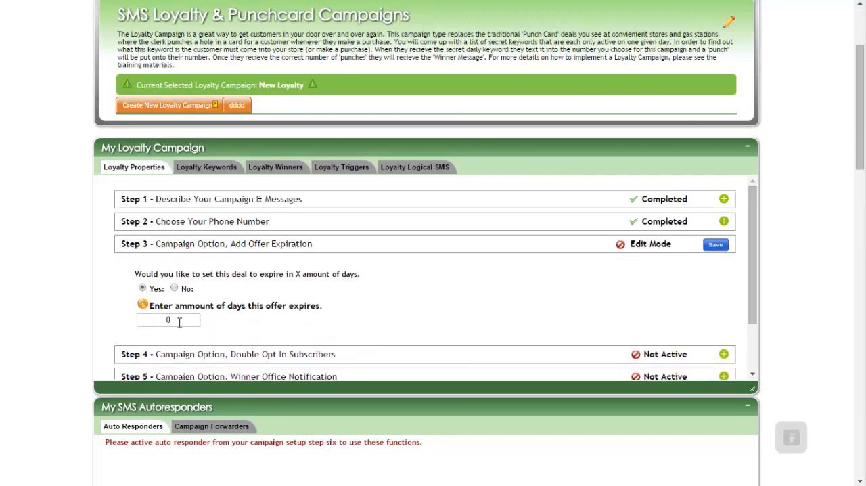
pyautogui.moveTo(179, 322); pyautogui.dragTo(162, 320)
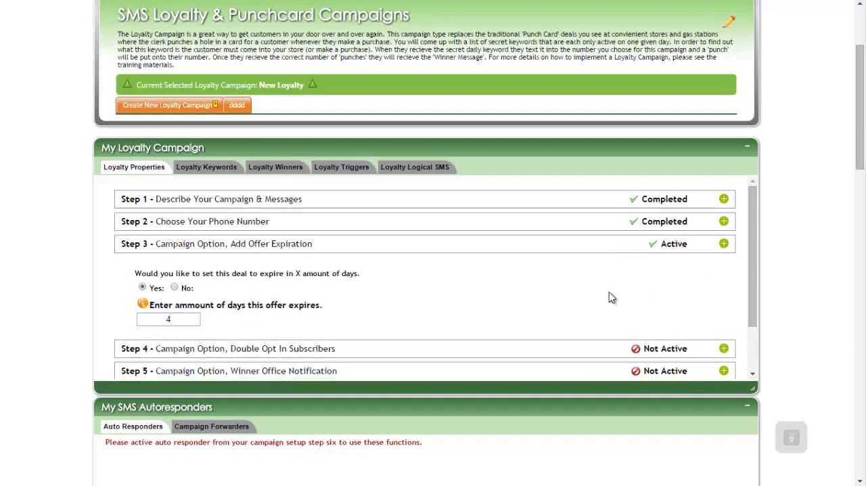
# Step: Reopen the campaign messages, append "offer expires %date%" to the winner message and save
pyautogui.click(735, 199)
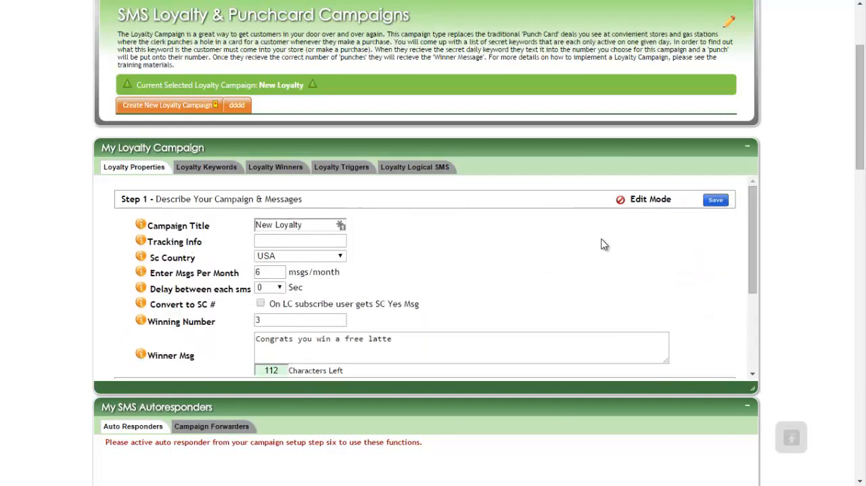
pyautogui.scroll(-2, 468, 285)
pyautogui.click(418, 287)
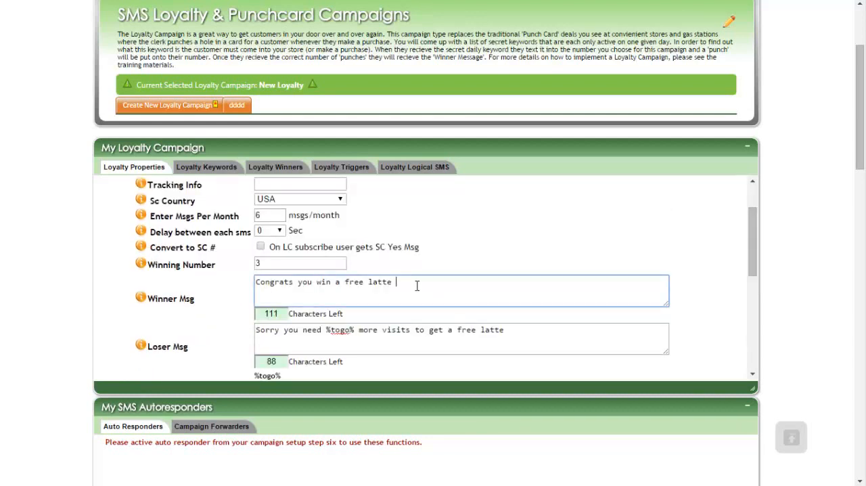
pyautogui.write('offer expires %date%')
pyautogui.scroll(-2, 648, 242)
pyautogui.scroll(5, 700, 226)
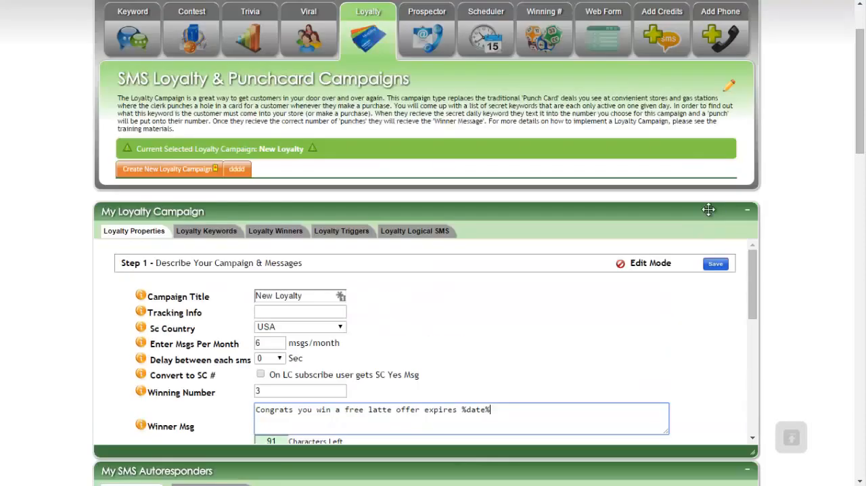
pyautogui.click(725, 266)
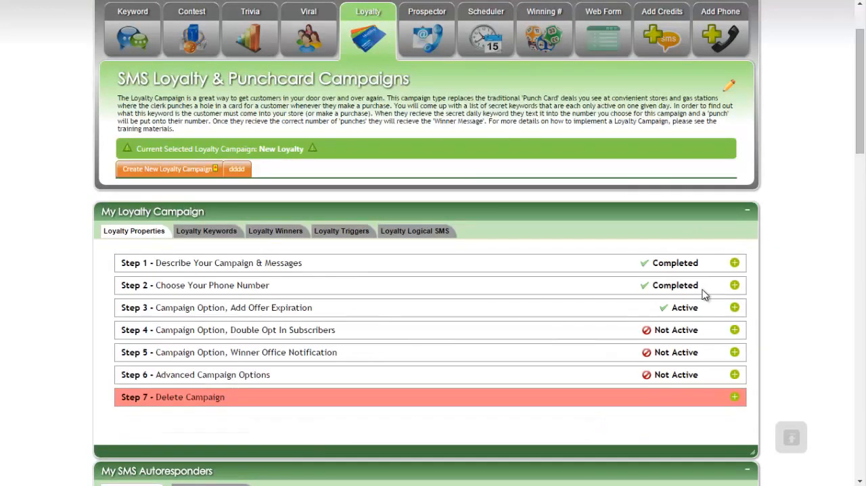
# Step: Show the campaign's loyalty keywords and open the form for adding a new keyword
pyautogui.moveTo(246, 330); pyautogui.dragTo(397, 335)
pyautogui.click(397, 335)
pyautogui.click(210, 232)
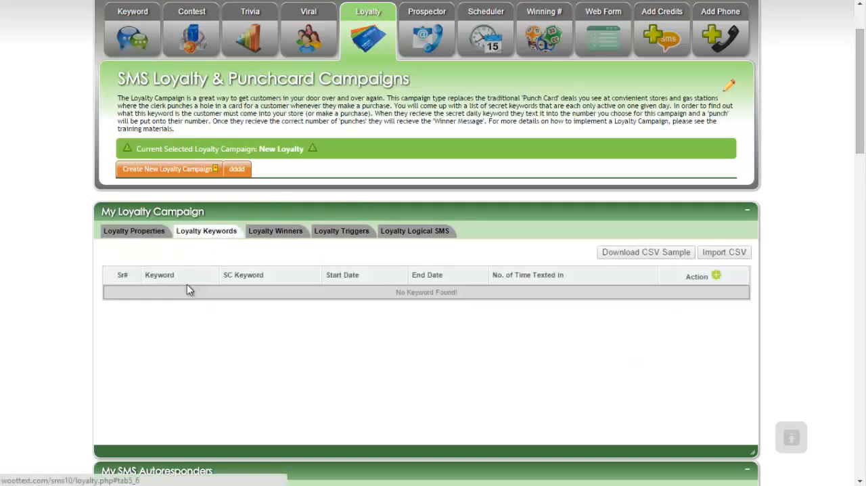
pyautogui.click(716, 276)
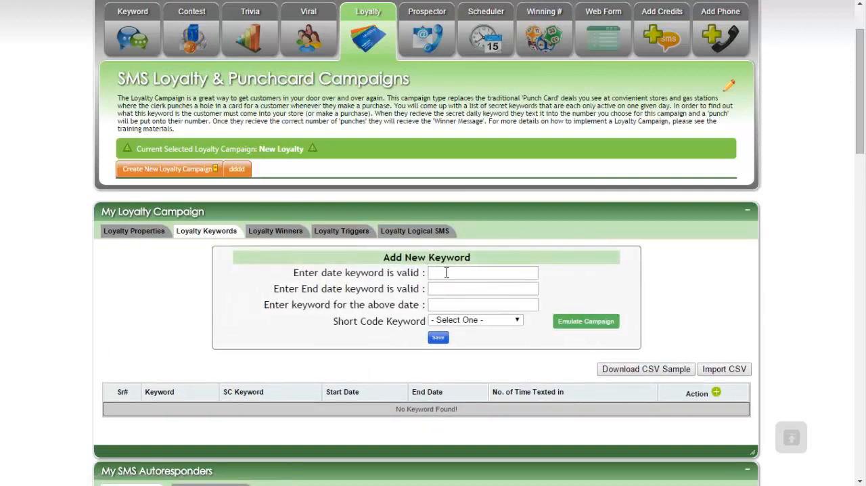
pyautogui.click(447, 272)
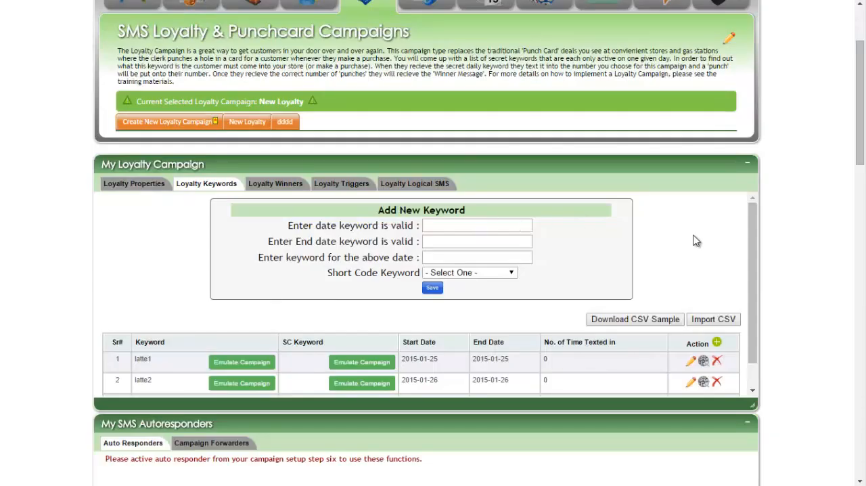
# Step: Paste 2015-01-25 as the start date of the new keyword
pyautogui.scroll(-1, 754, 266)
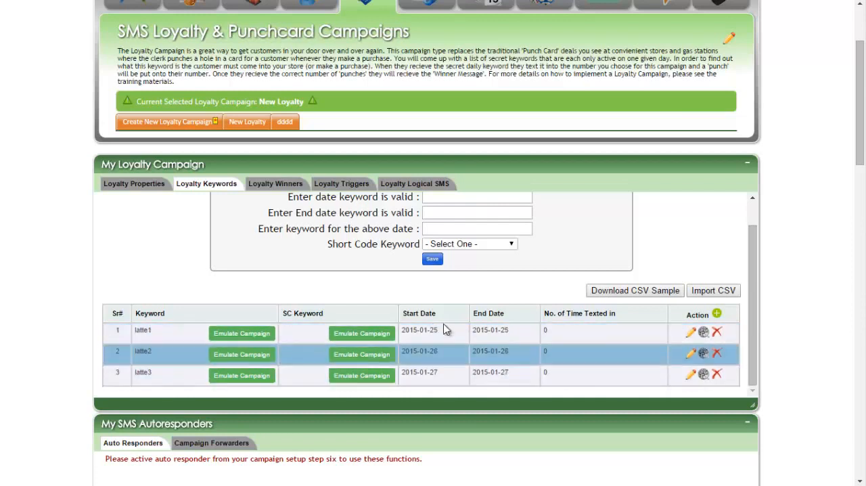
pyautogui.scroll(1, 480, 245)
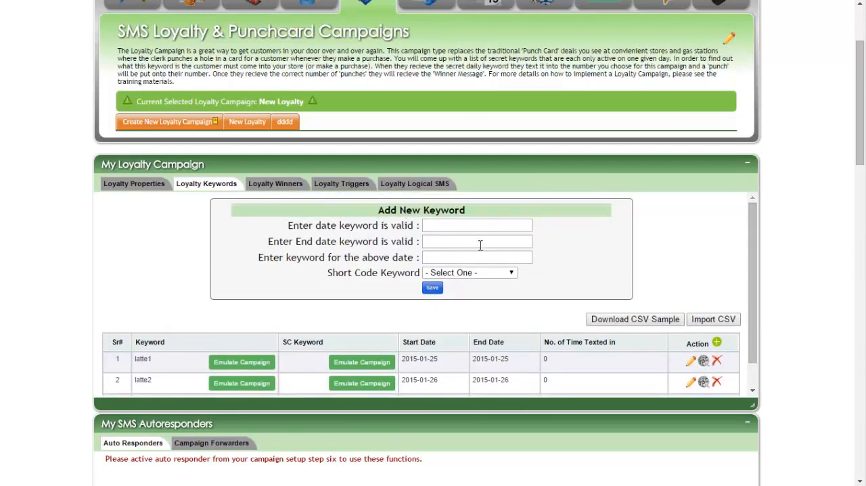
pyautogui.click(454, 227)
pyautogui.rightClick(462, 228)
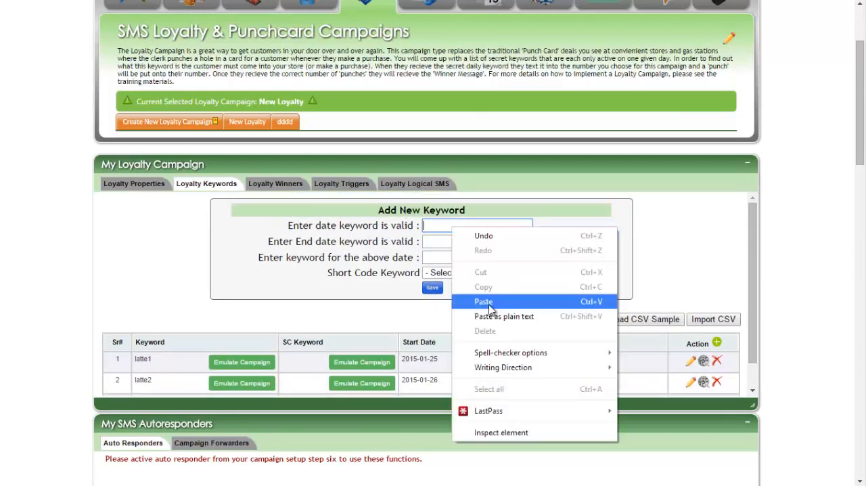
pyautogui.click(491, 302)
pyautogui.moveTo(443, 227)
pyautogui.mouseDown()
pyautogui.moveTo(417, 225)
pyautogui.moveTo(453, 226)
pyautogui.moveTo(444, 227)
pyautogui.mouseUp()
pyautogui.click(469, 225)
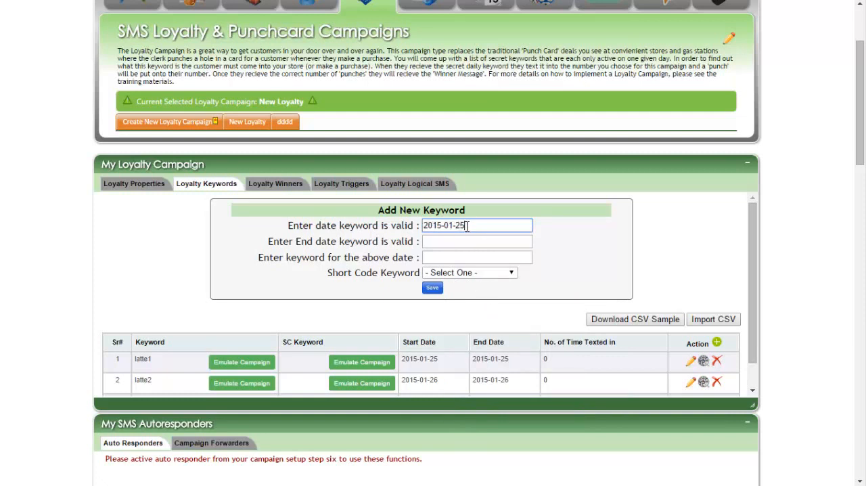
# Step: Examine the start and end dates of the existing keywords latte1, latte2 and latte3
pyautogui.scroll(-1, 471, 297)
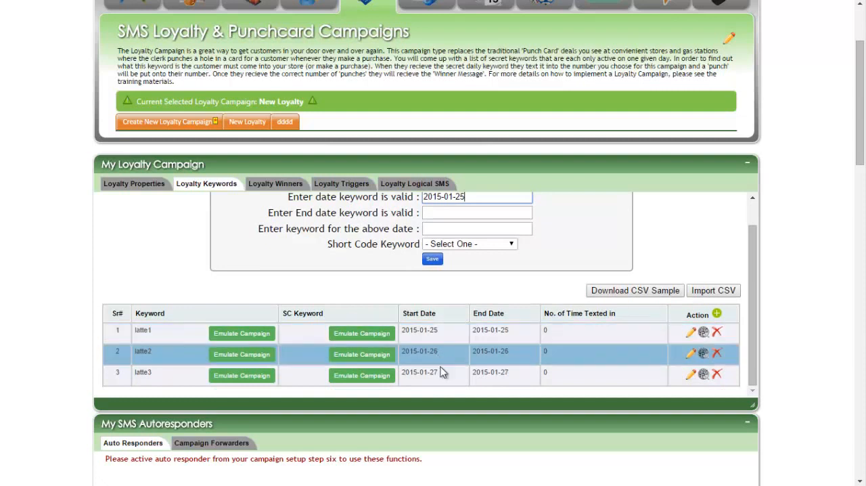
pyautogui.scroll(1, 453, 307)
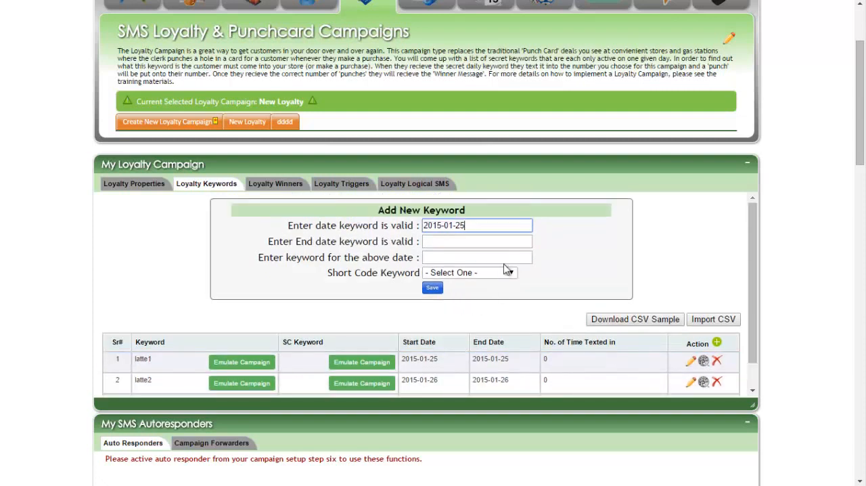
pyautogui.click(438, 358)
pyautogui.scroll(-1, 443, 352)
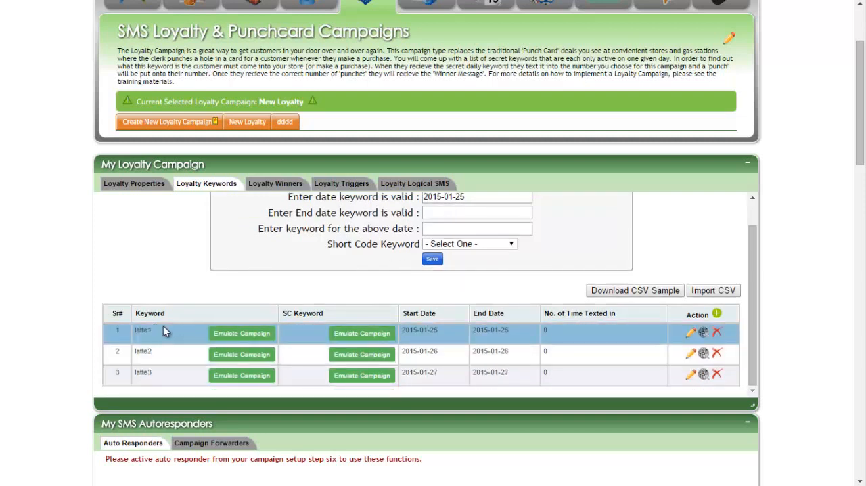
pyautogui.moveTo(426, 330); pyautogui.dragTo(488, 332)
pyautogui.scroll(1, 496, 326)
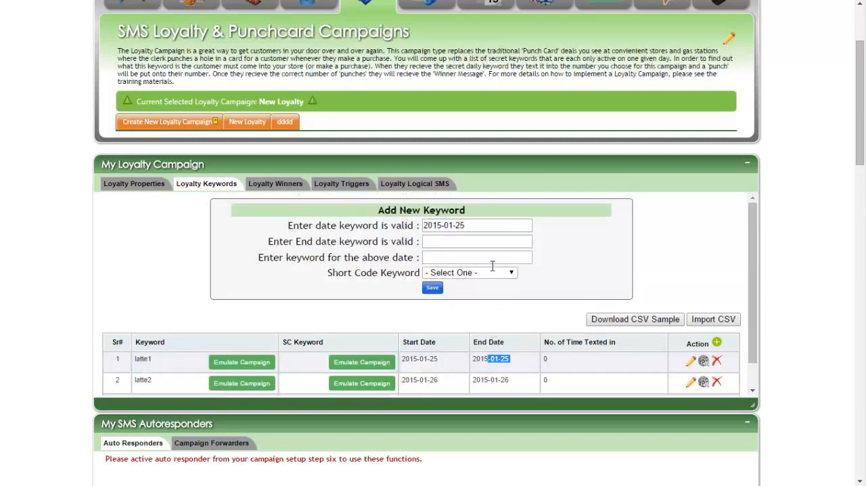
pyautogui.click(504, 358)
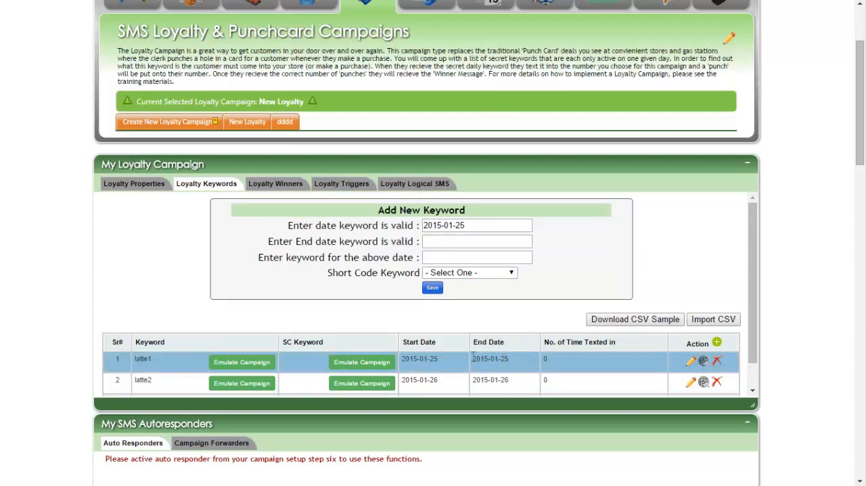
pyautogui.moveTo(449, 382); pyautogui.dragTo(428, 381)
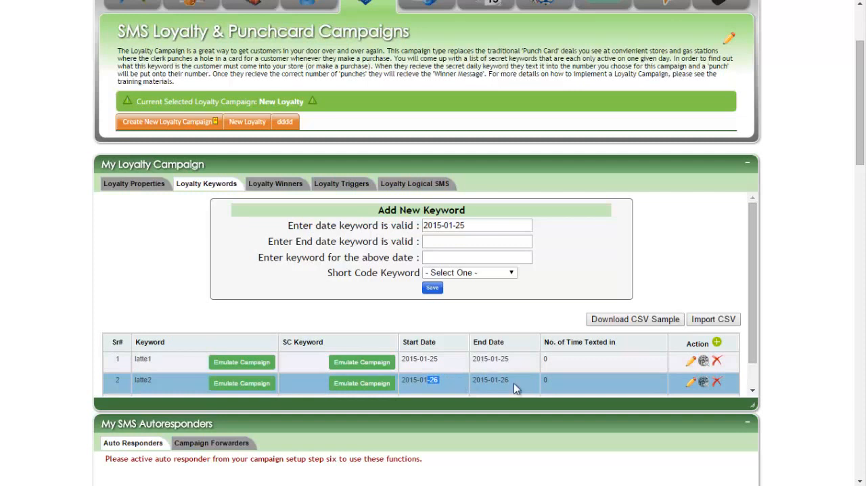
pyautogui.click(517, 381)
pyautogui.moveTo(516, 380); pyautogui.dragTo(439, 359)
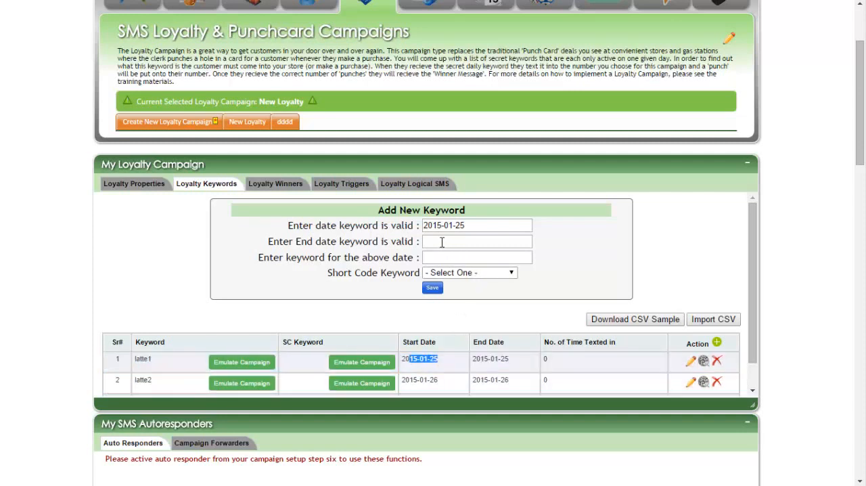
# Step: Change the new keyword's start date to 2015-01-28 and move on to its end date
pyautogui.click(444, 241)
pyautogui.click(481, 221)
pyautogui.scroll(-1, 480, 361)
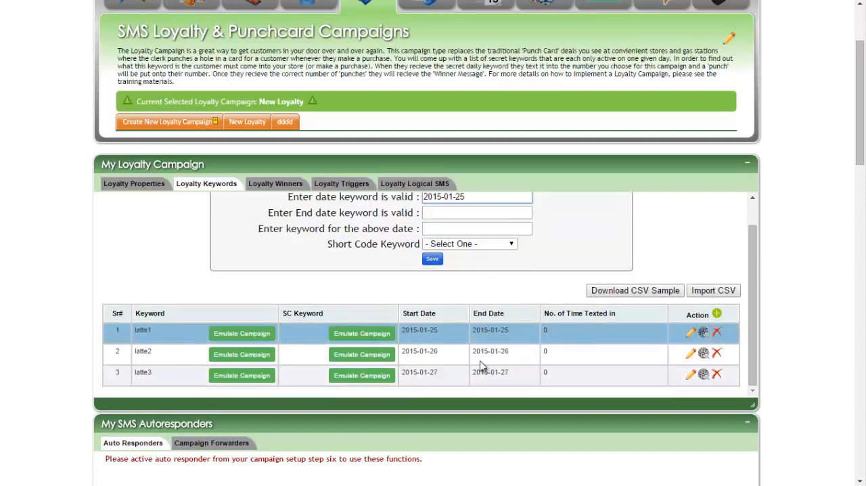
pyautogui.scroll(3, 507, 365)
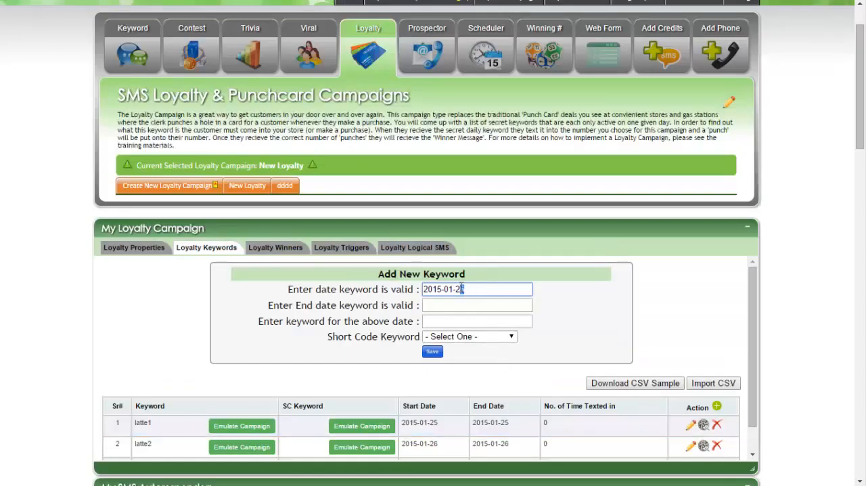
pyautogui.click(463, 308)
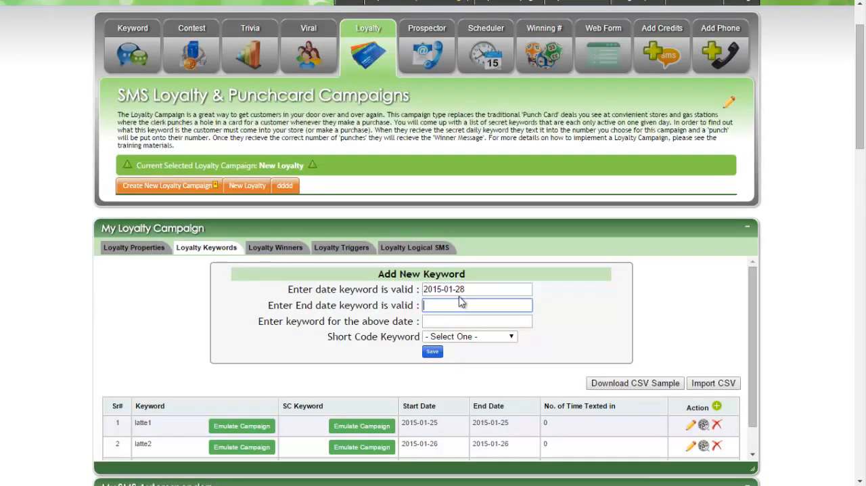
# Step: Copy the new keyword's start date into its end date, making the end date 2015-01-28
pyautogui.tripleClick(457, 289)
pyautogui.rightClick(458, 290)
pyautogui.click(482, 347)
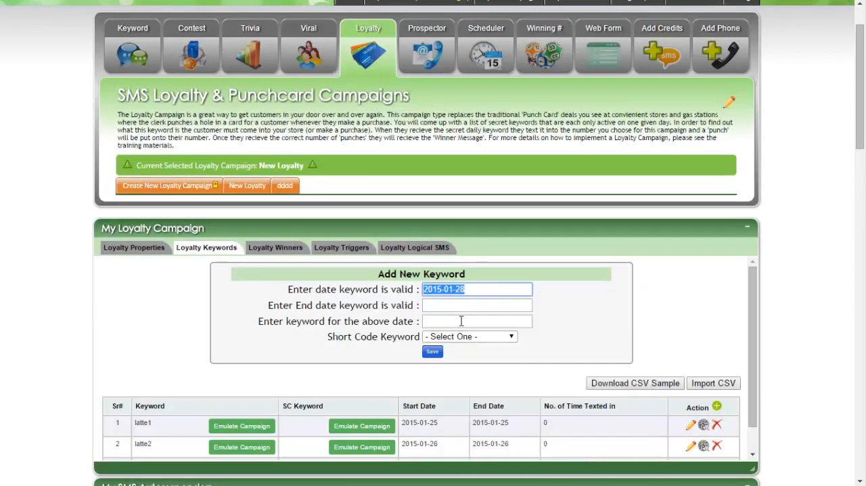
pyautogui.click(452, 309)
pyautogui.rightClick(452, 311)
pyautogui.click(483, 386)
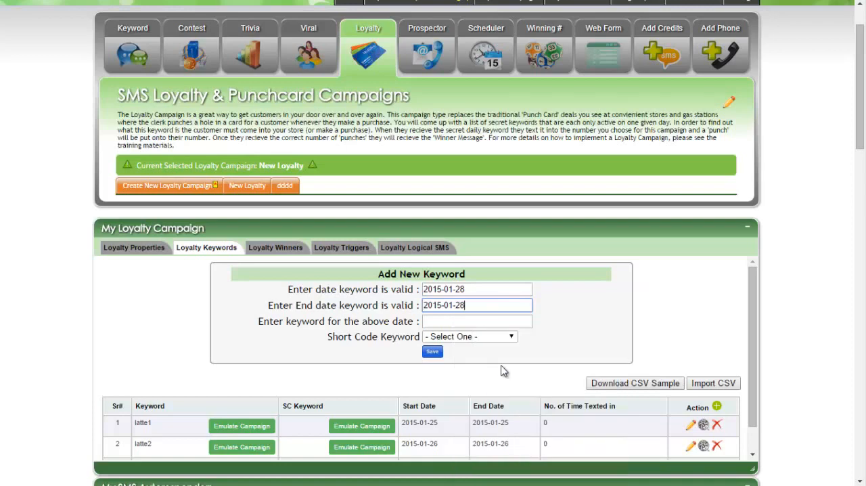
# Step: Name the new keyword latte4, leave its short code keyword unselected, and save it to the campaign
pyautogui.scroll(-2, 500, 365)
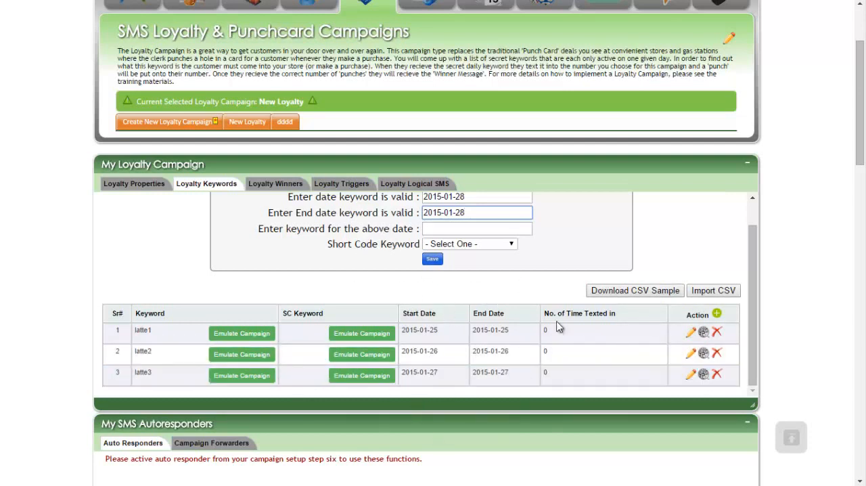
pyautogui.scroll(3, 495, 310)
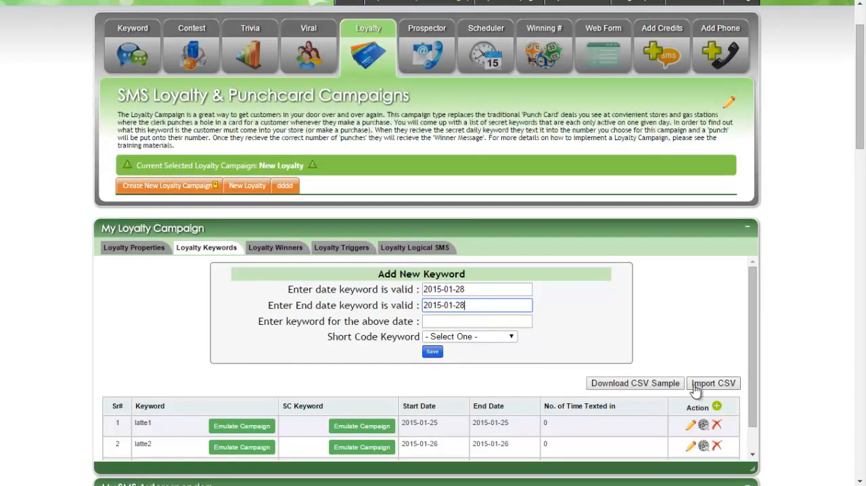
pyautogui.click(450, 317)
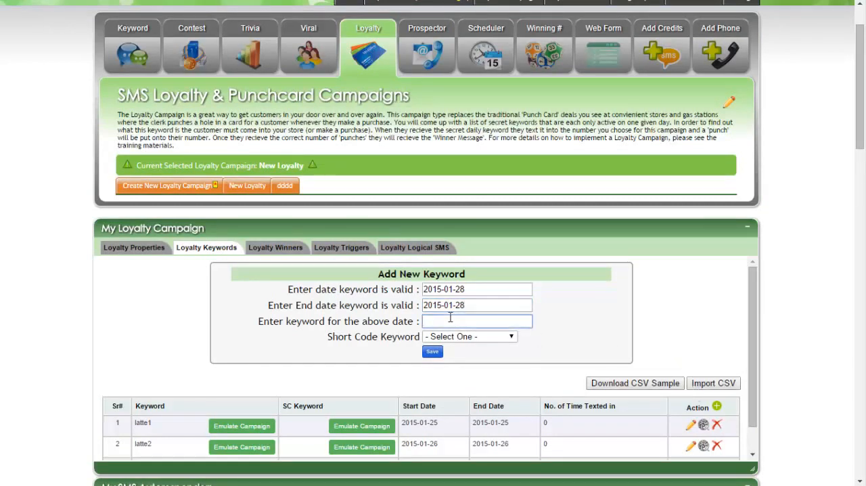
pyautogui.write('laate4')
pyautogui.click(580, 322)
pyautogui.scroll(-3, 580, 322)
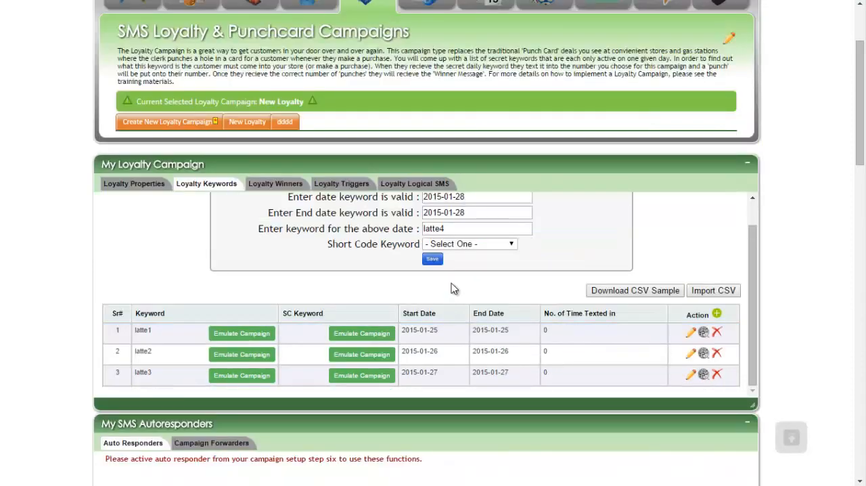
pyautogui.click(450, 245)
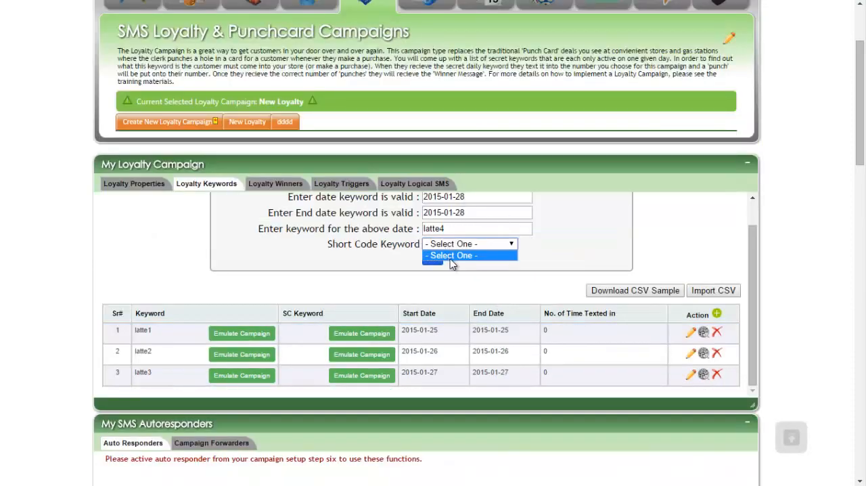
pyautogui.click(451, 257)
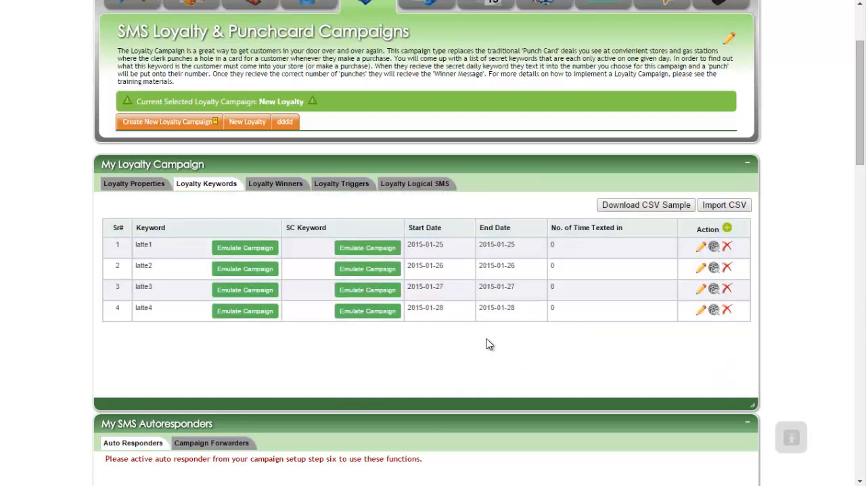
# Step: Look over the campaign's Step 1 description and messages, and highlight latte1 in the keyword list
pyautogui.click(142, 186)
pyautogui.click(736, 216)
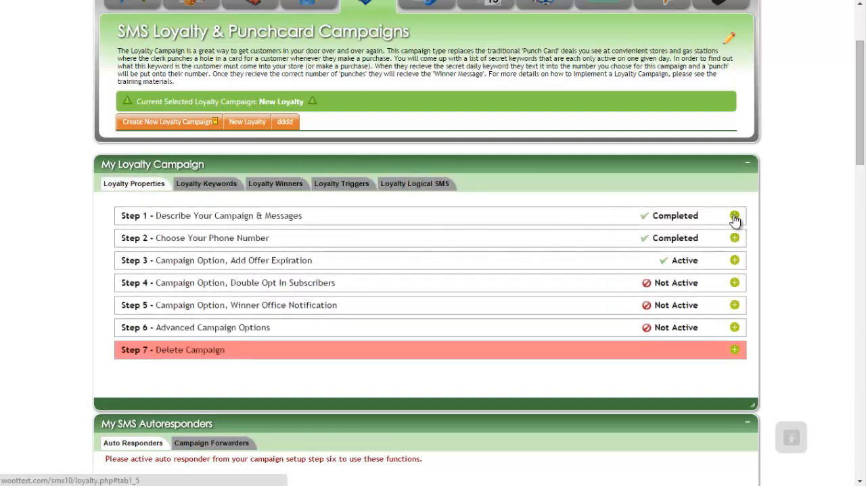
pyautogui.scroll(-1, 536, 287)
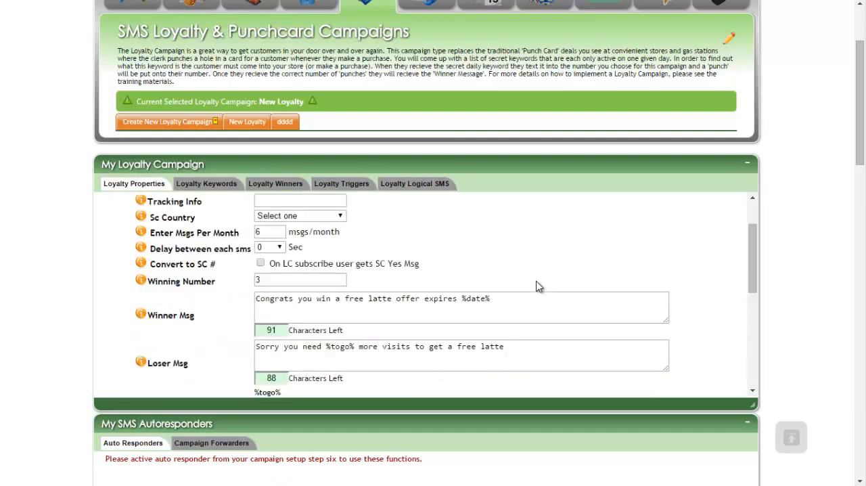
pyautogui.scroll(1, 536, 287)
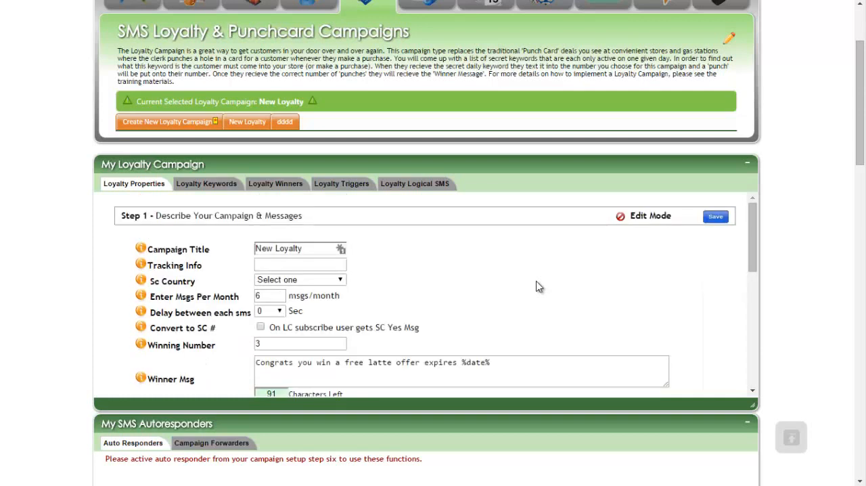
pyautogui.click(206, 193)
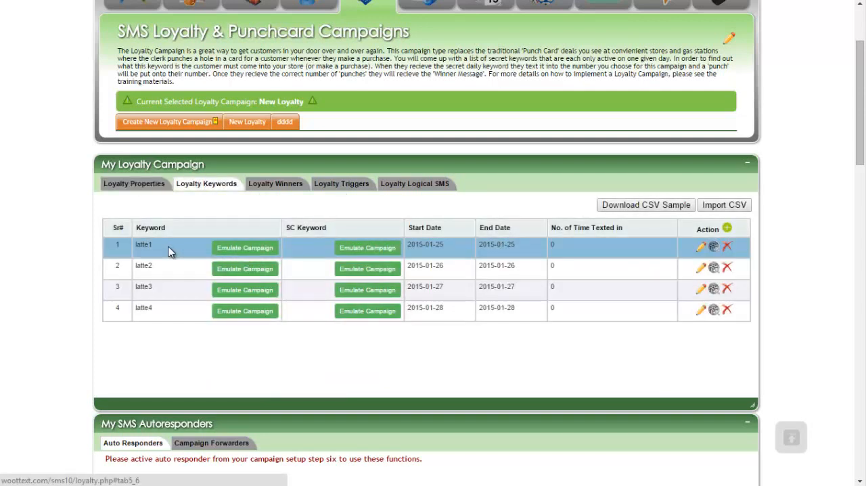
pyautogui.moveTo(166, 245); pyautogui.dragTo(134, 245)
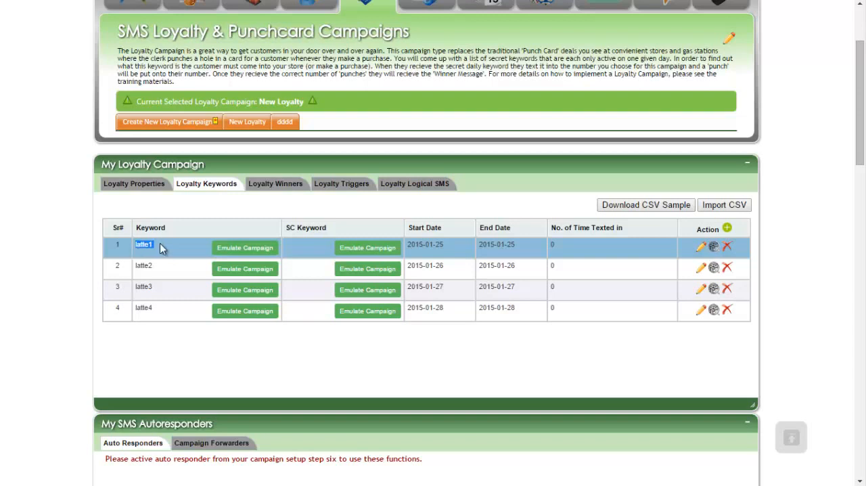
# Step: Examine the loser message and the winning number in the campaign's Step 1 settings
pyautogui.click(128, 184)
pyautogui.scroll(-1, 417, 347)
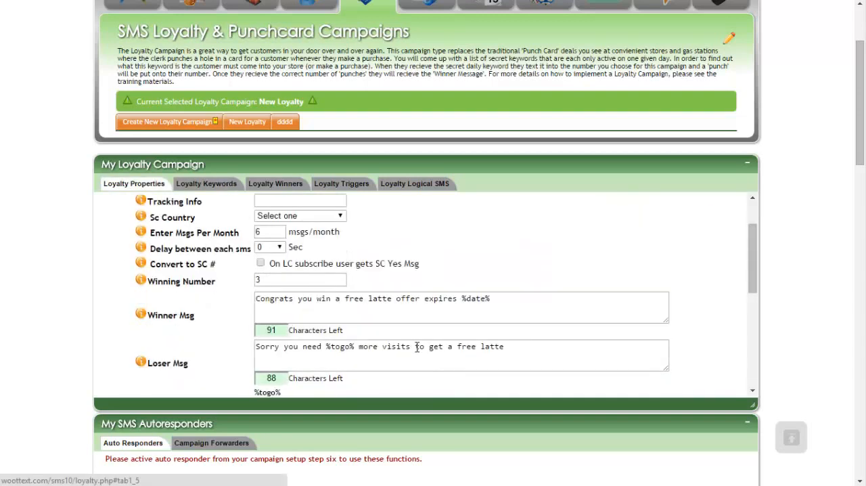
pyautogui.tripleClick(450, 347)
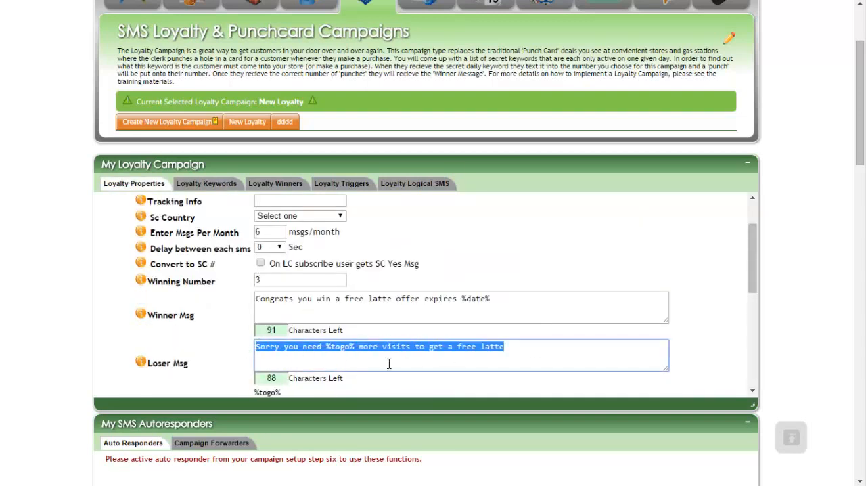
pyautogui.click(272, 277)
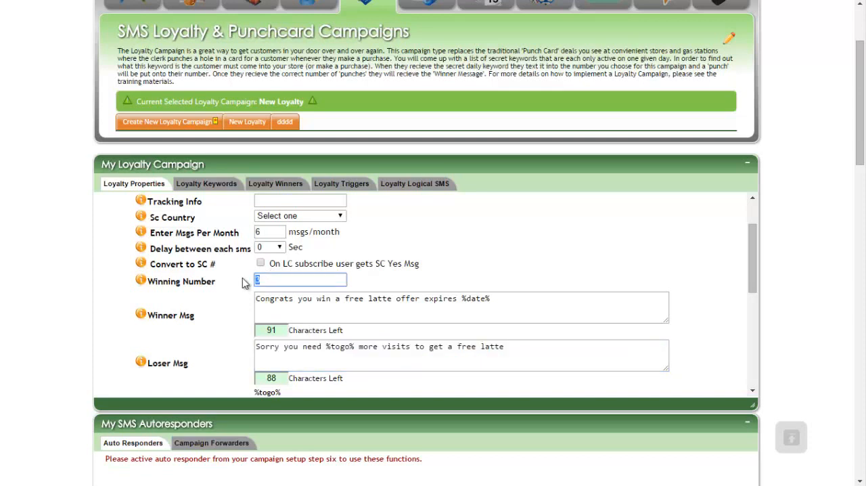
# Step: Review keyword latte2 alongside the campaign's loser message and wrong keyword message
pyautogui.click(197, 187)
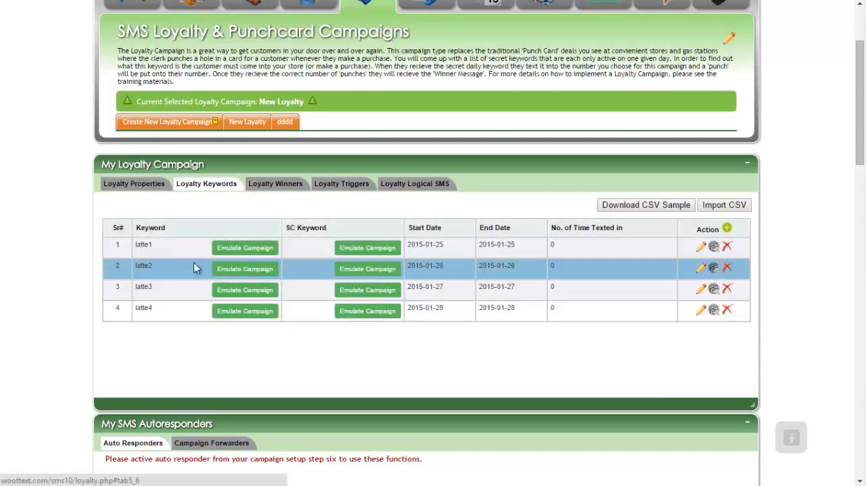
pyautogui.doubleClick(148, 262)
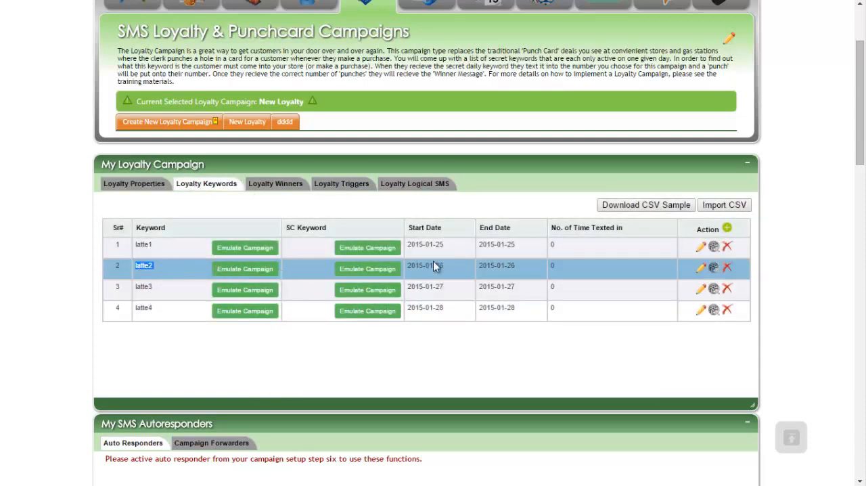
pyautogui.click(153, 185)
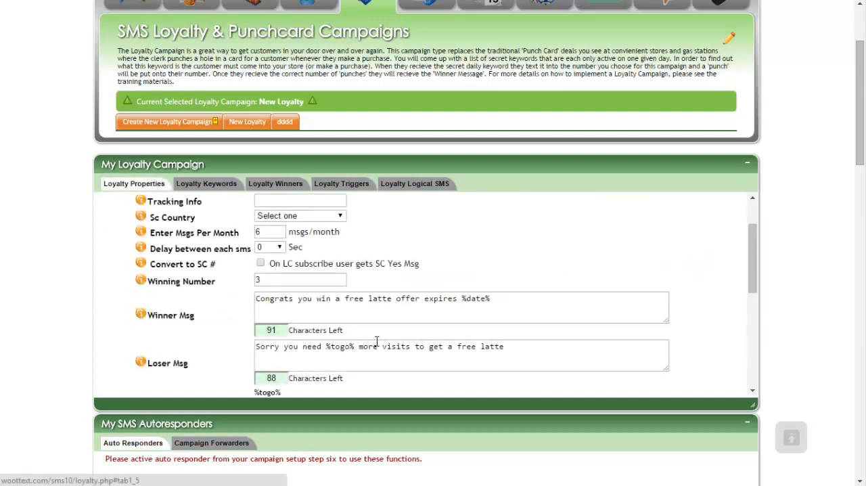
pyautogui.moveTo(508, 348); pyautogui.dragTo(242, 344)
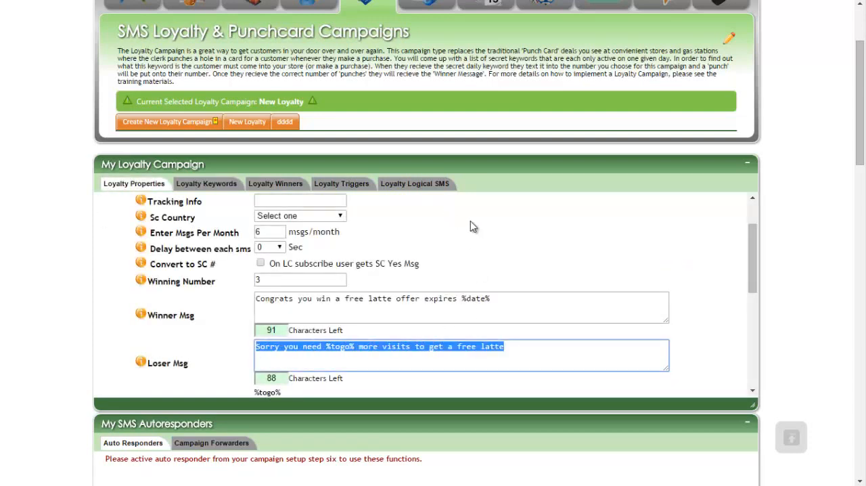
pyautogui.click(212, 188)
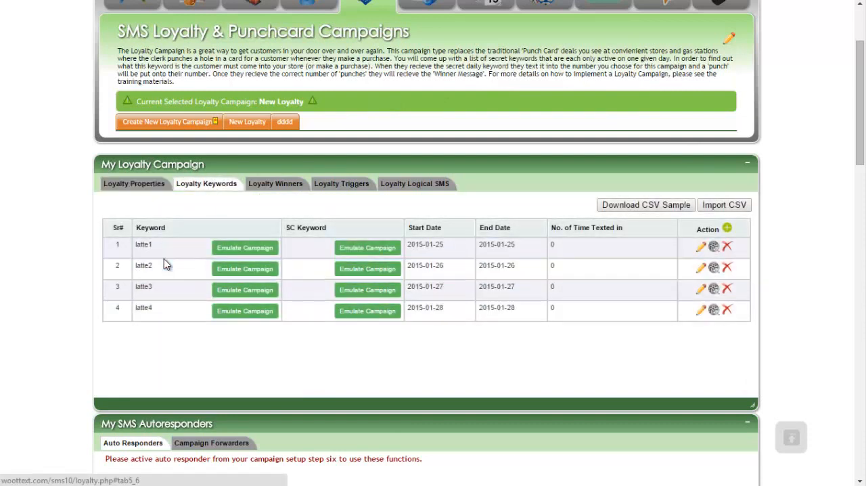
pyautogui.moveTo(158, 264); pyautogui.dragTo(136, 268)
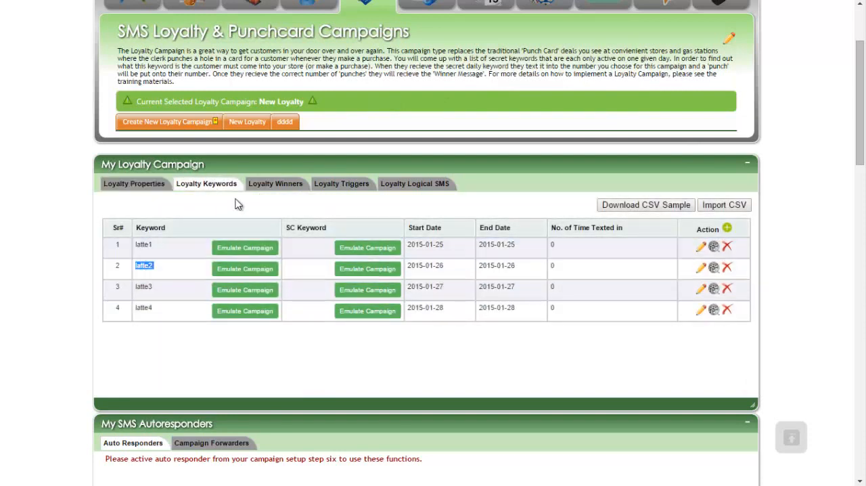
pyautogui.click(135, 188)
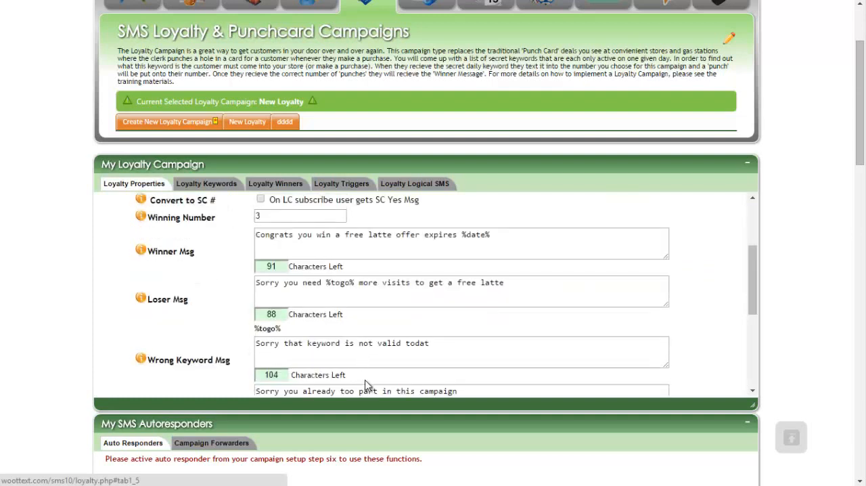
pyautogui.moveTo(453, 343); pyautogui.dragTo(321, 343)
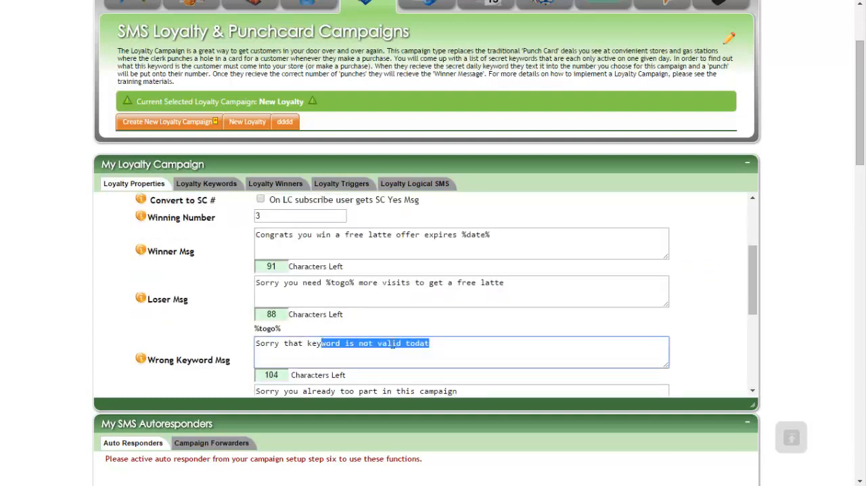
# Step: Highlight latte3 in the keyword list and view the campaign's list of loyalty winners
pyautogui.scroll(5, 357, 326)
pyautogui.click(241, 184)
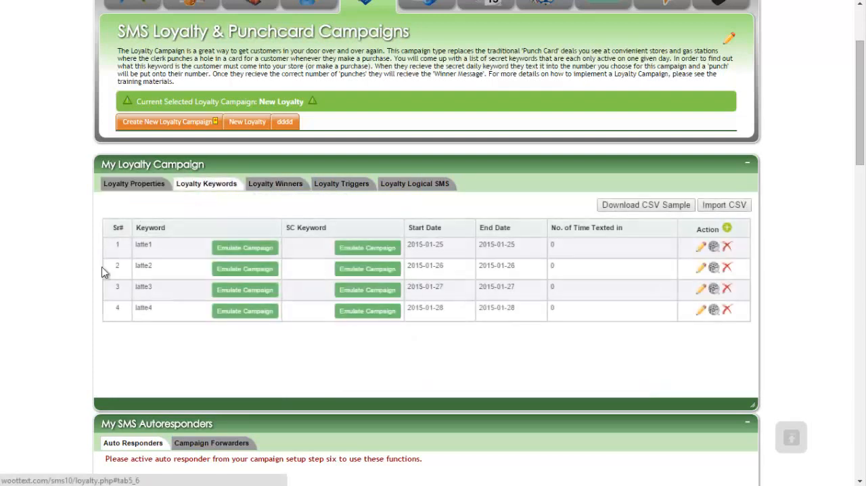
pyautogui.moveTo(154, 286)
pyautogui.mouseDown()
pyautogui.moveTo(124, 287)
pyautogui.moveTo(142, 287)
pyautogui.mouseUp()
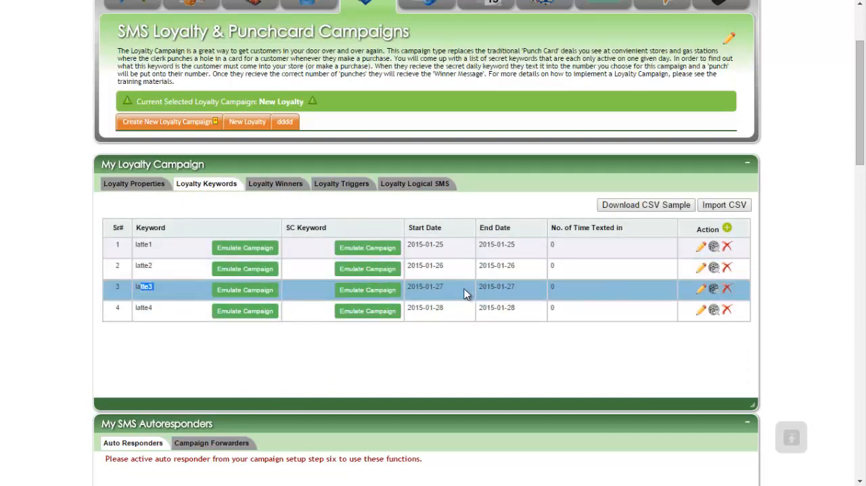
pyautogui.click(268, 190)
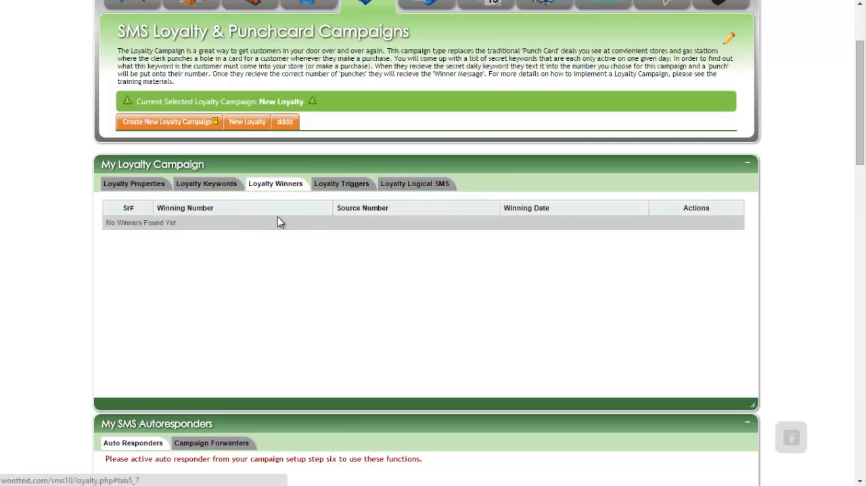
pyautogui.scroll(1, 304, 288)
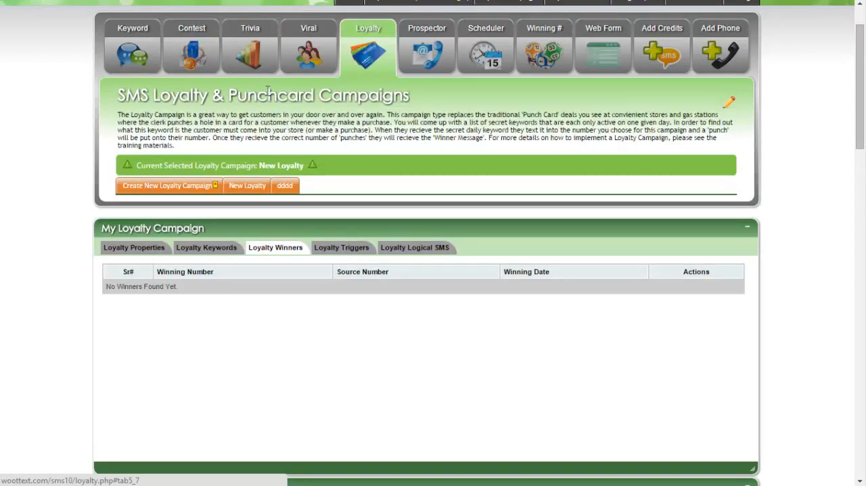
# Step: Examine the winner message and its %date% placeholder in the campaign's properties
pyautogui.click(134, 248)
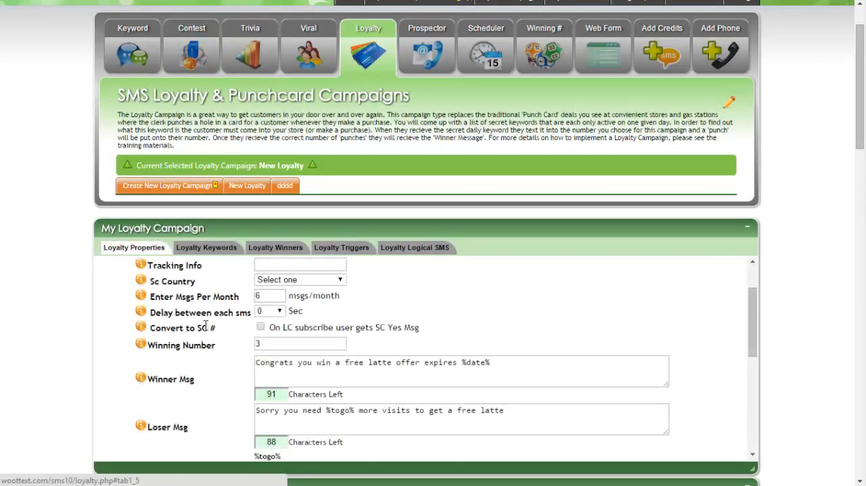
pyautogui.scroll(-1, 207, 330)
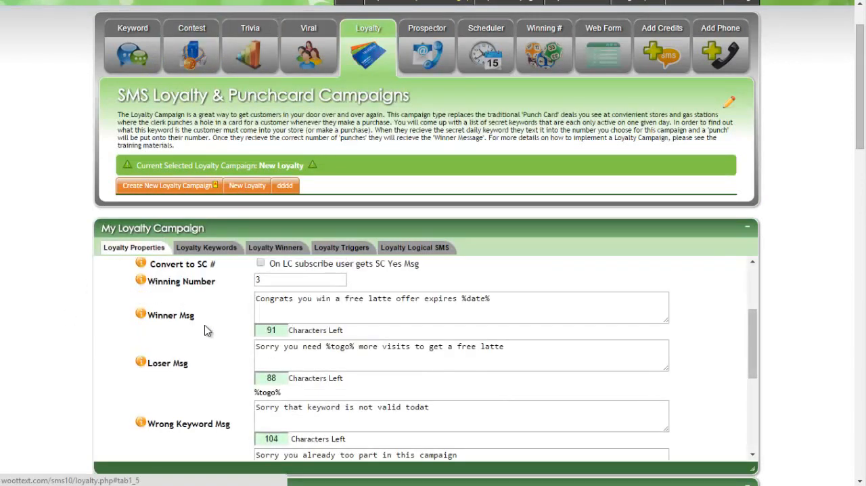
pyautogui.scroll(-2, 207, 330)
pyautogui.scroll(2, 207, 330)
pyautogui.moveTo(512, 300); pyautogui.dragTo(262, 300)
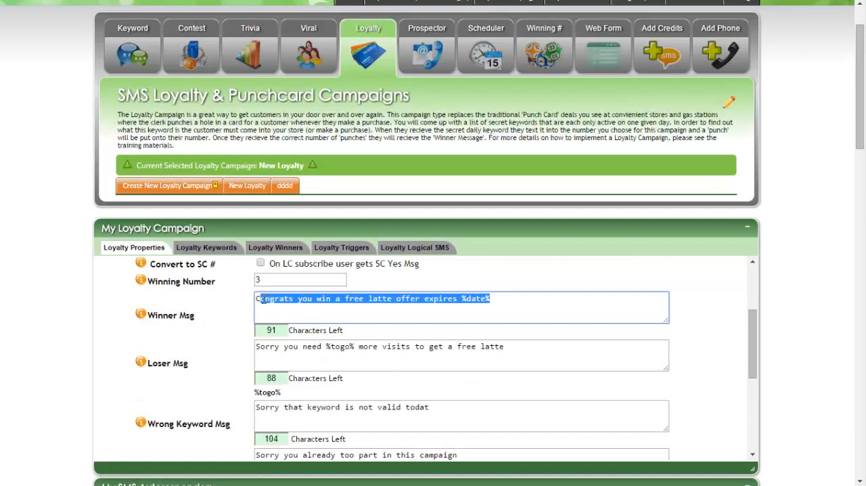
pyautogui.click(505, 299)
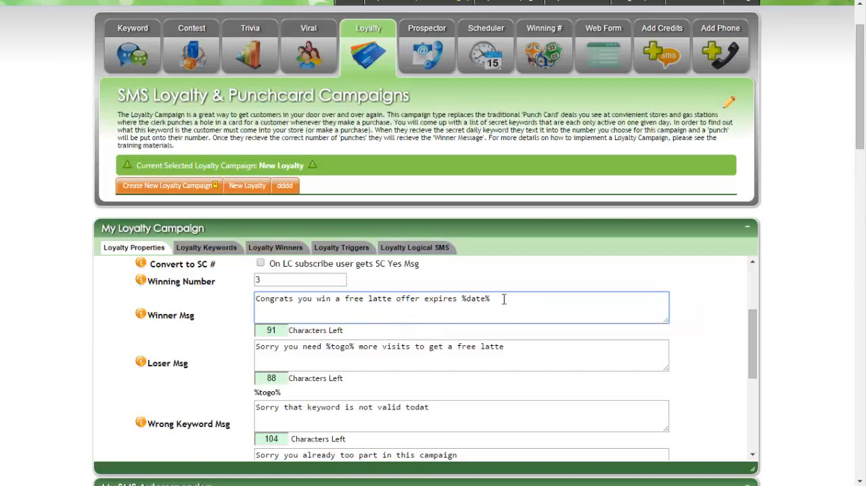
pyautogui.moveTo(505, 299); pyautogui.dragTo(256, 299)
pyautogui.moveTo(462, 299); pyautogui.dragTo(493, 299)
# Step: View the QR code for the keyword latte1 in the keyword list, and close it
pyautogui.click(205, 256)
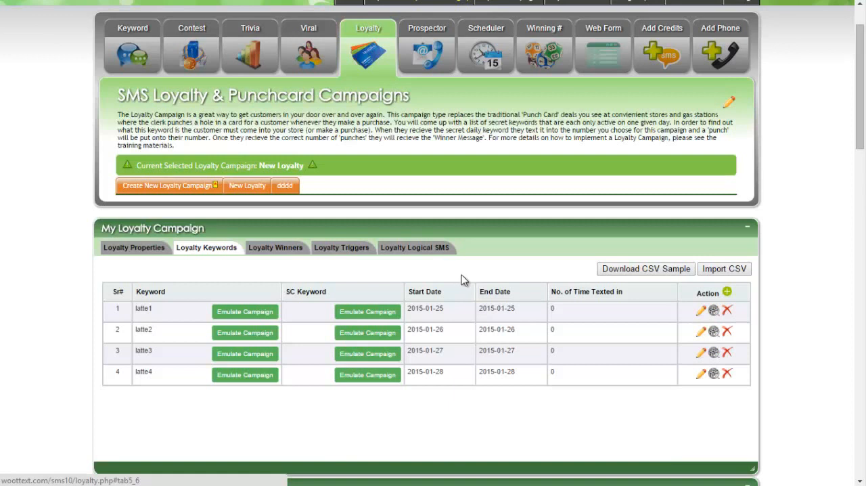
pyautogui.click(716, 312)
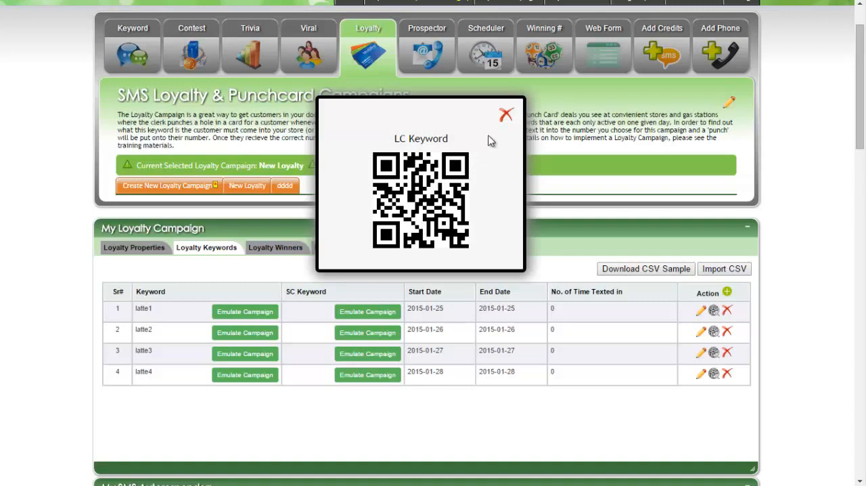
pyautogui.click(506, 115)
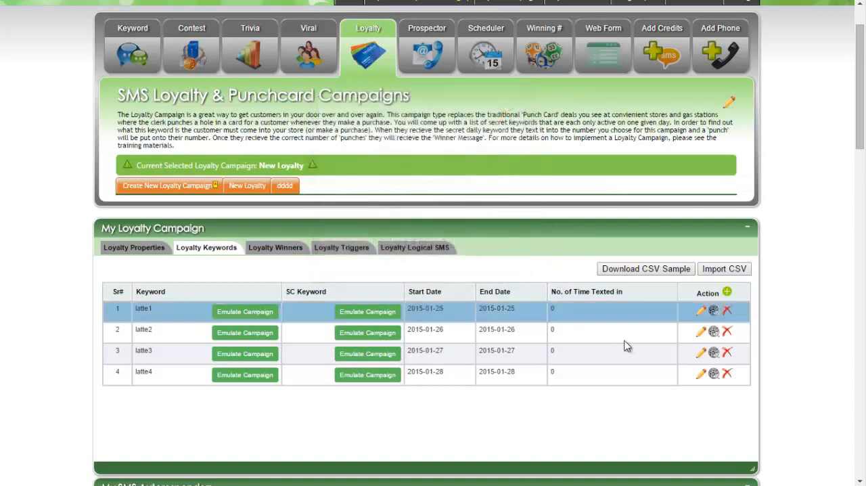